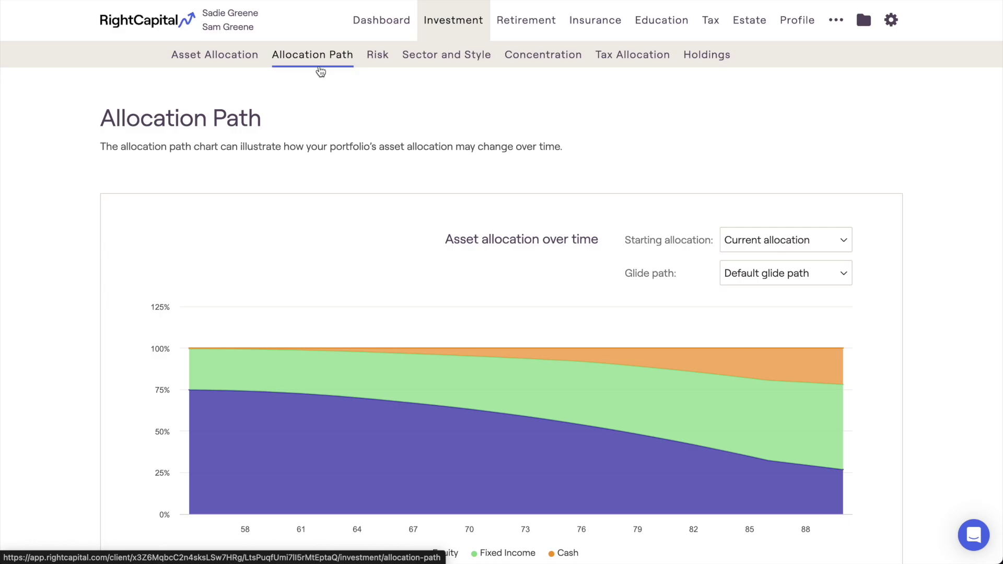
Step: Look through the Risk, Sector and Style, Concentration, Tax Allocation and Holdings pages of the investment section
{"action": "left_click", "coordinate": [372, 70]}
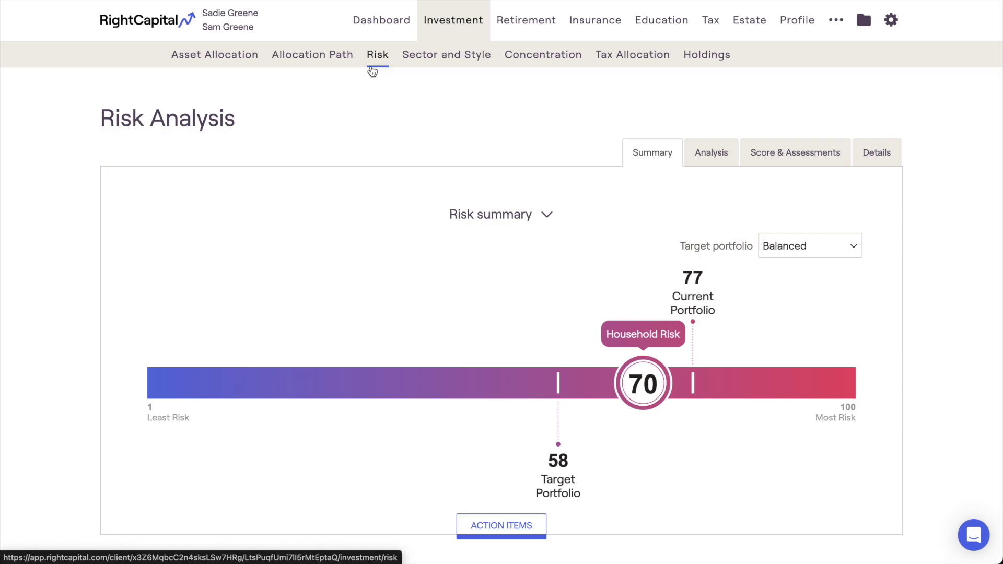
{"action": "left_click", "coordinate": [417, 72]}
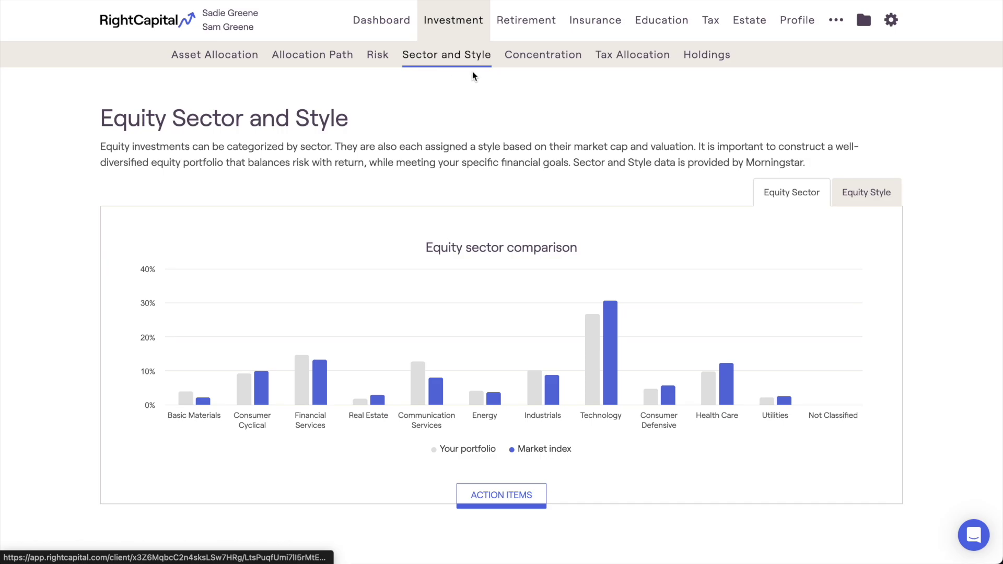
{"action": "left_click", "coordinate": [510, 70]}
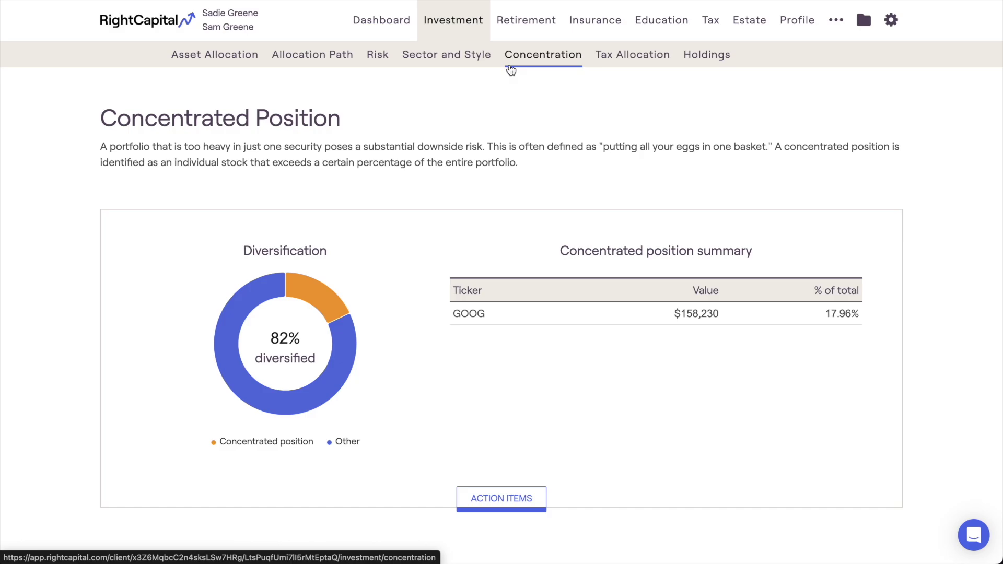
{"action": "left_click", "coordinate": [606, 64]}
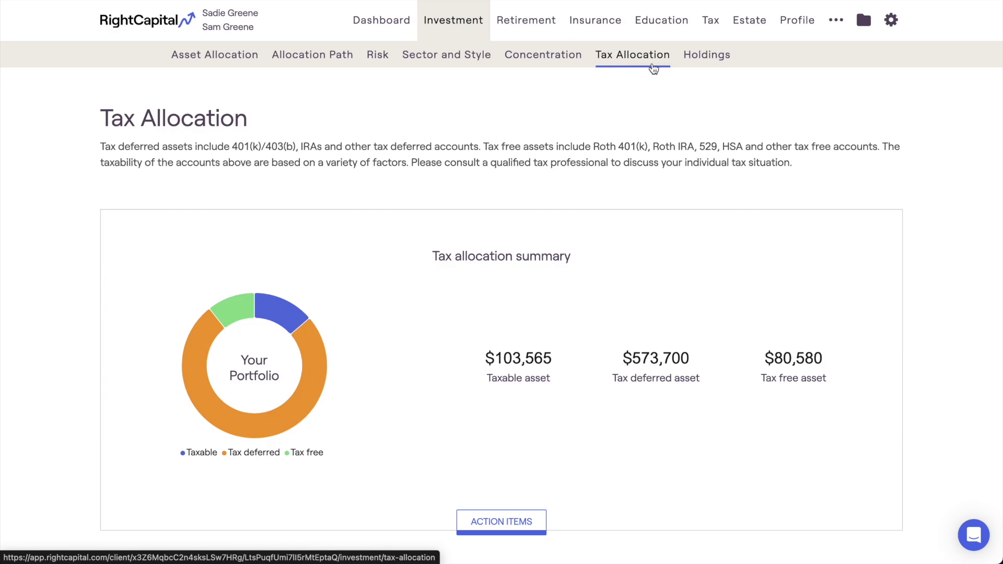
{"action": "left_click", "coordinate": [690, 64]}
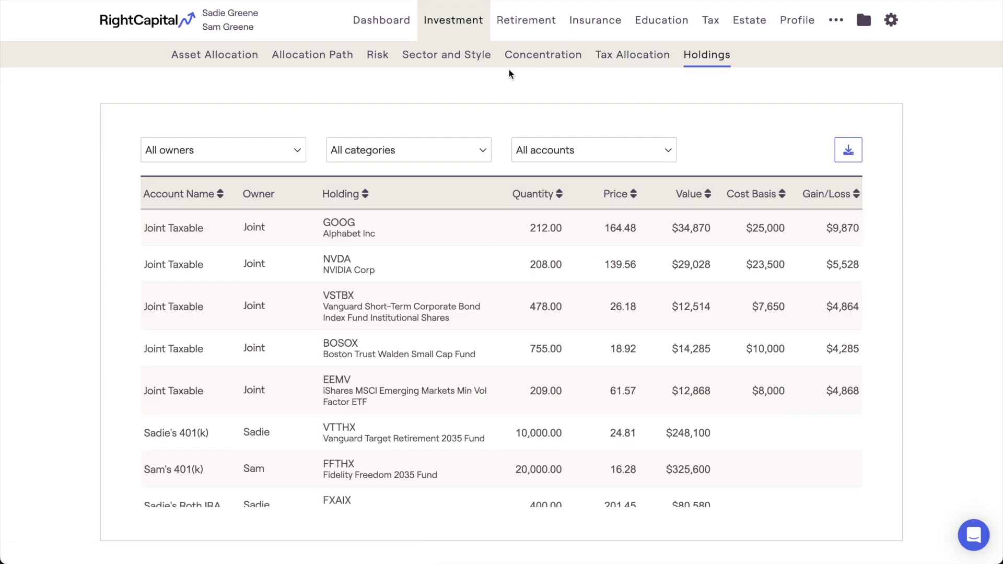
Step: Examine the Asset Allocation summary, comparing current and target allocations and the current portfolio's annual return and standard deviation
{"action": "left_click", "coordinate": [257, 60]}
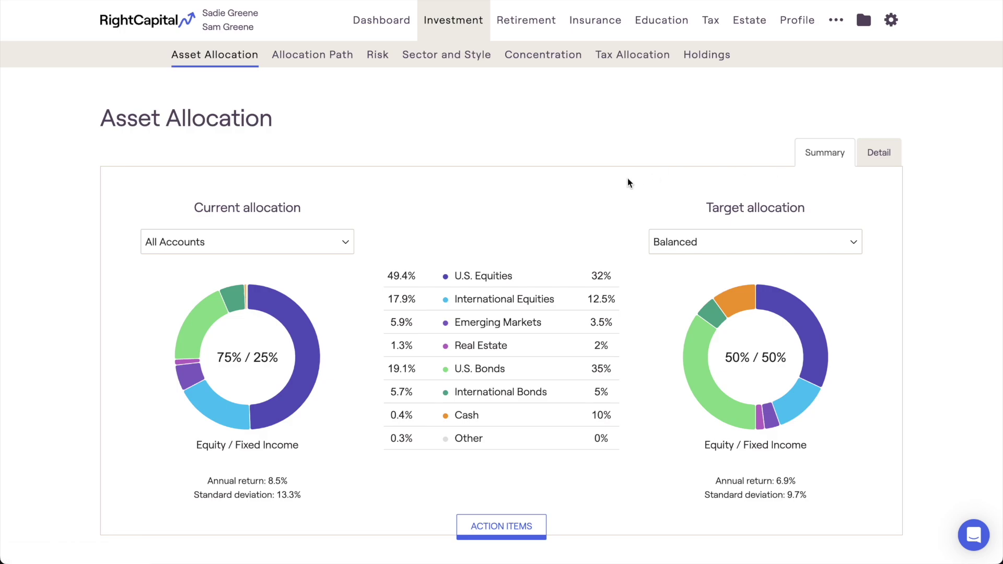
{"action": "left_click_drag", "start_coordinate": [192, 206], "coordinate": [458, 211]}
{"action": "left_click_drag", "start_coordinate": [705, 210], "coordinate": [808, 215]}
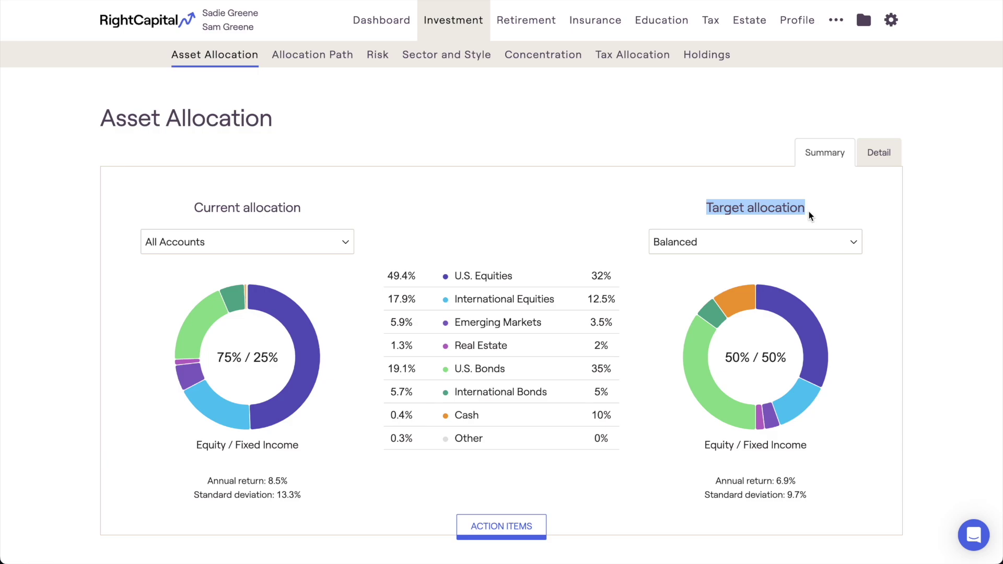
{"action": "left_click", "coordinate": [808, 212]}
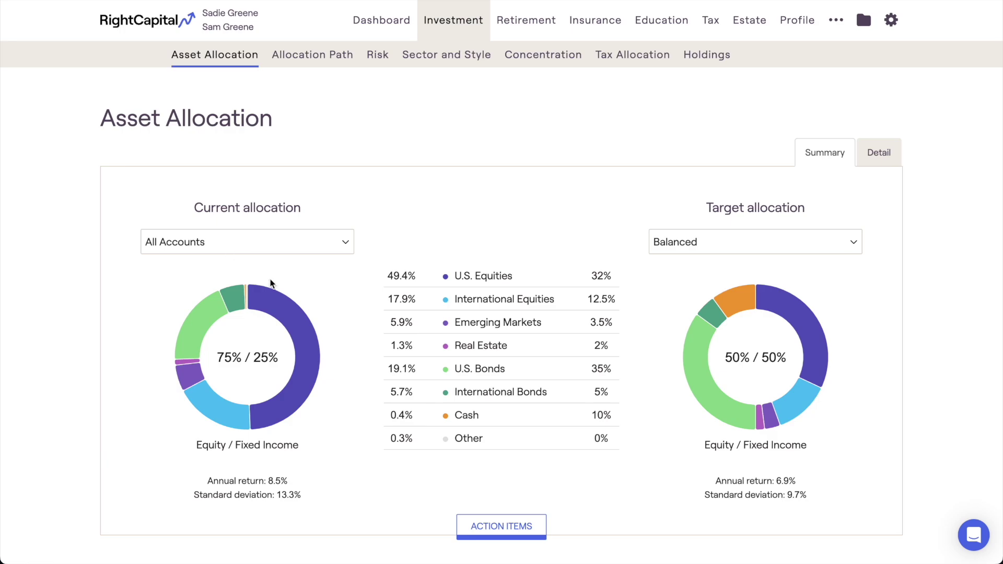
{"action": "mouse_move", "coordinate": [286, 298]}
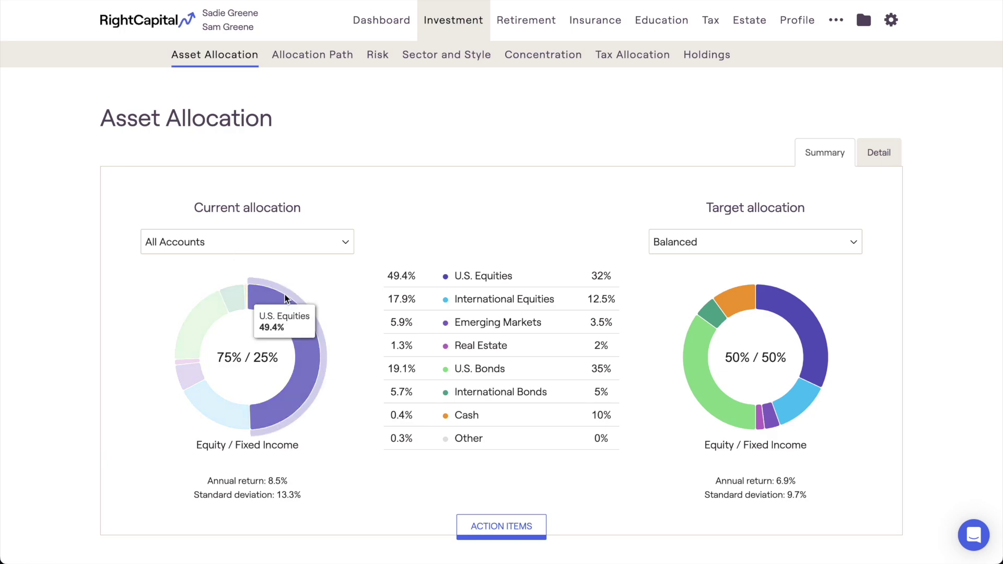
{"action": "mouse_move", "coordinate": [218, 306]}
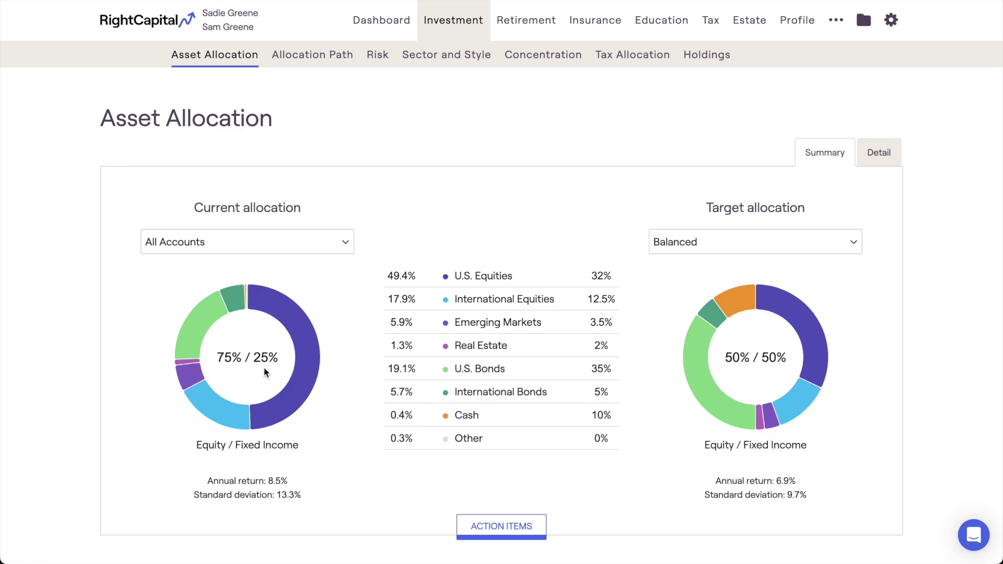
{"action": "left_click_drag", "start_coordinate": [207, 480], "coordinate": [300, 493]}
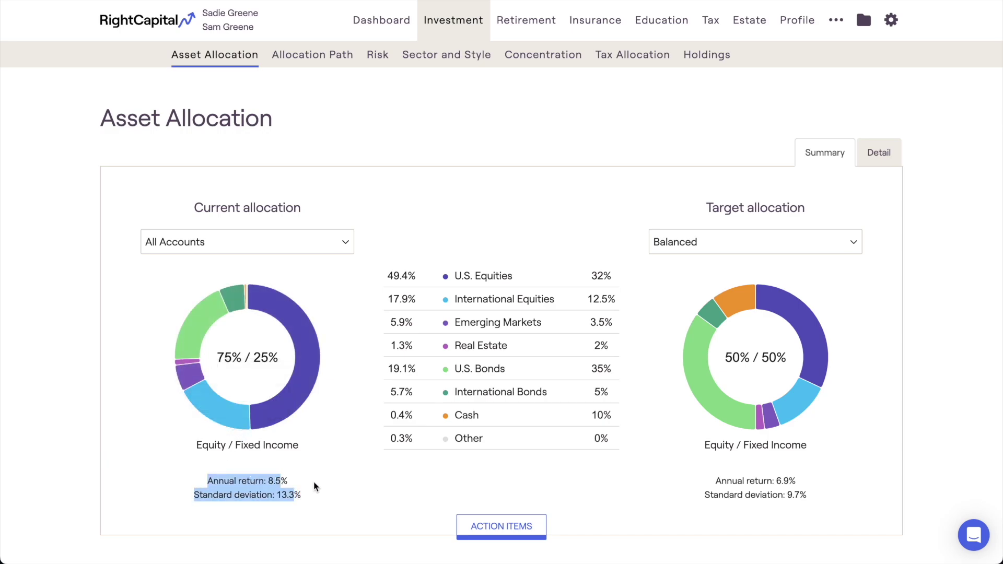
{"action": "left_click", "coordinate": [314, 482]}
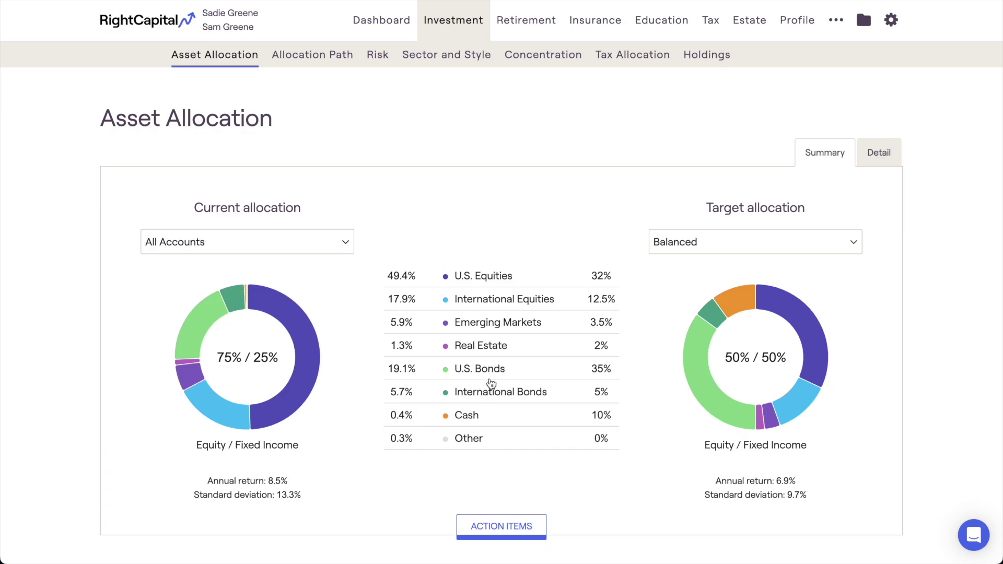
Step: Review the return assumptions for each asset class in the client settings
{"action": "mouse_move", "coordinate": [892, 37]}
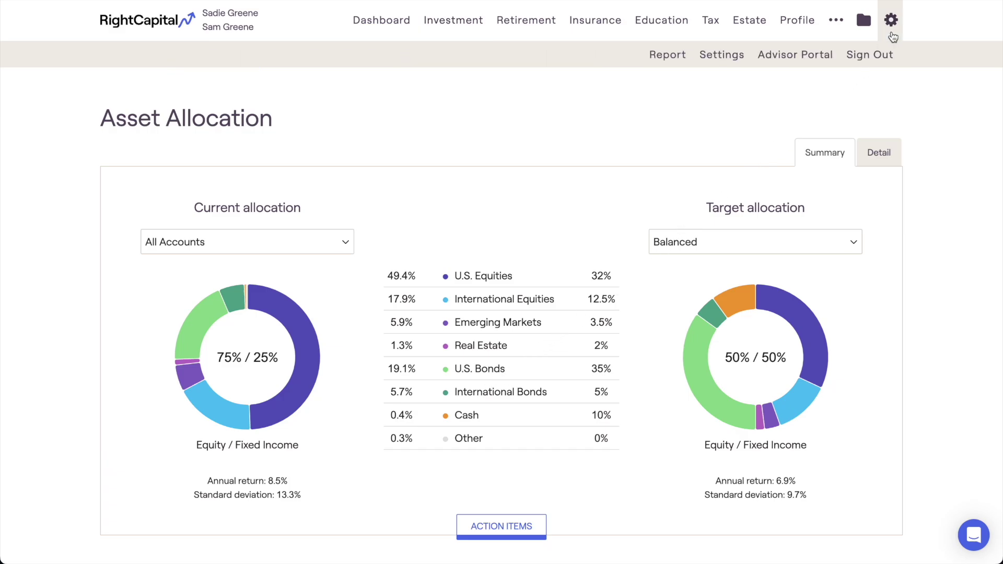
{"action": "left_click", "coordinate": [721, 56]}
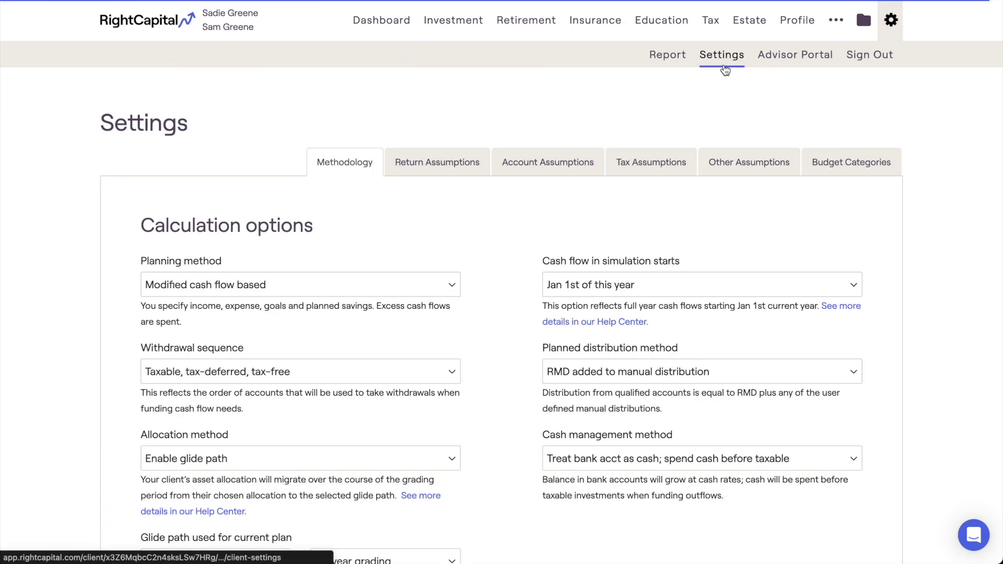
{"action": "left_click", "coordinate": [476, 167]}
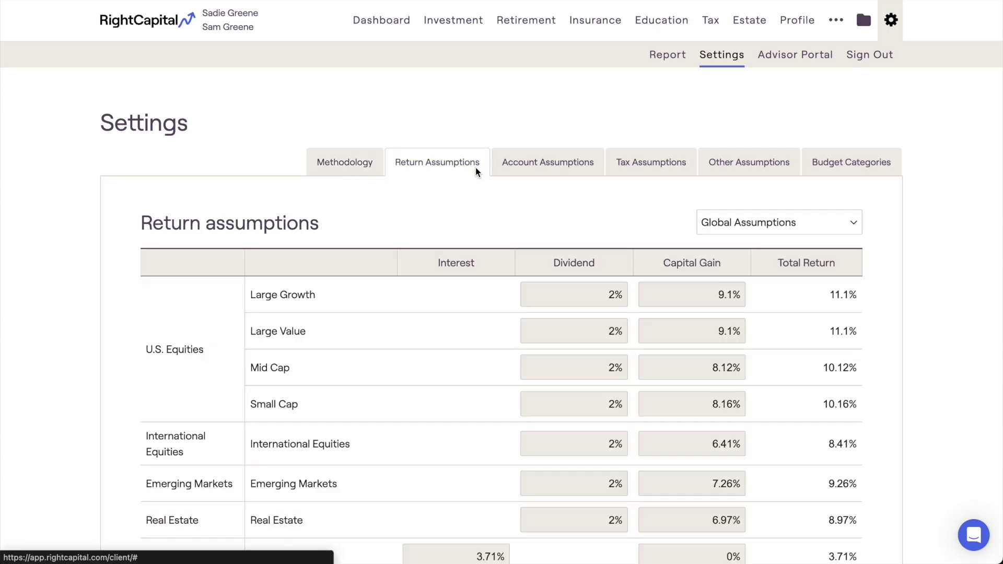
{"action": "scroll", "coordinate": [506, 207], "scroll_direction": "down", "scroll_amount": 4}
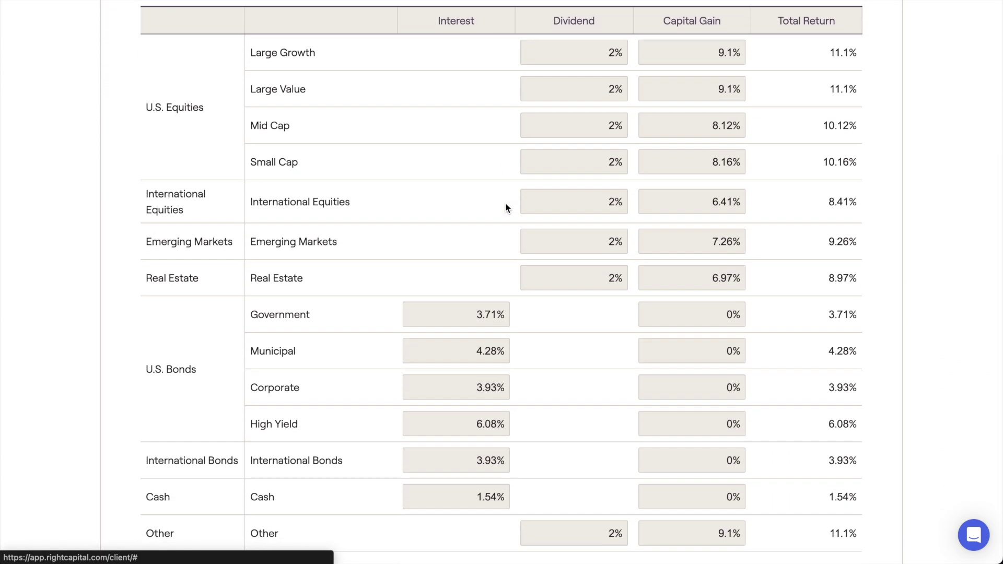
{"action": "scroll", "coordinate": [505, 207], "scroll_direction": "up", "scroll_amount": 2}
{"action": "scroll", "coordinate": [506, 204], "scroll_direction": "up", "scroll_amount": 3}
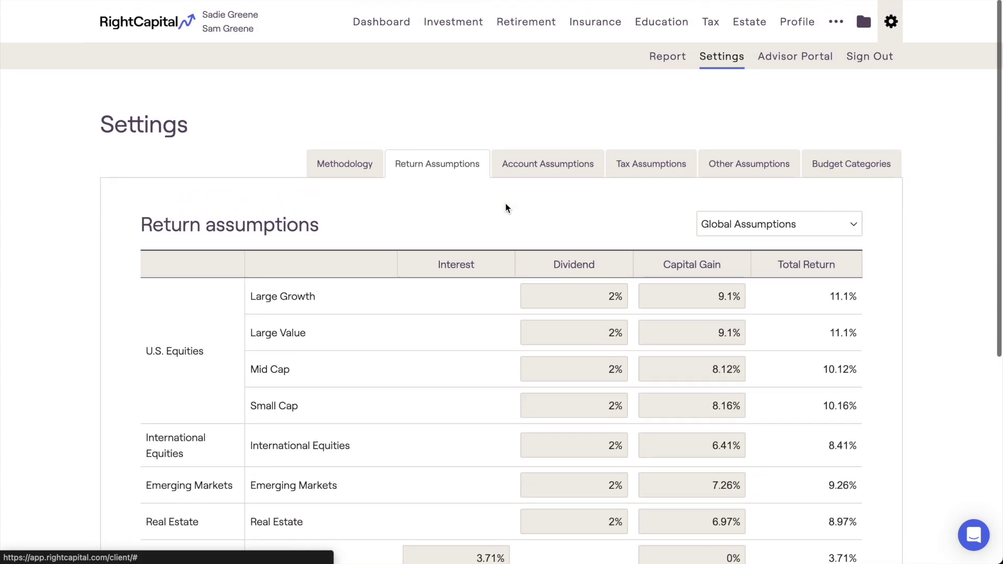
Step: Return to Asset Allocation, show the current allocation by Groups, and check which account groups are available
{"action": "left_click", "coordinate": [457, 32]}
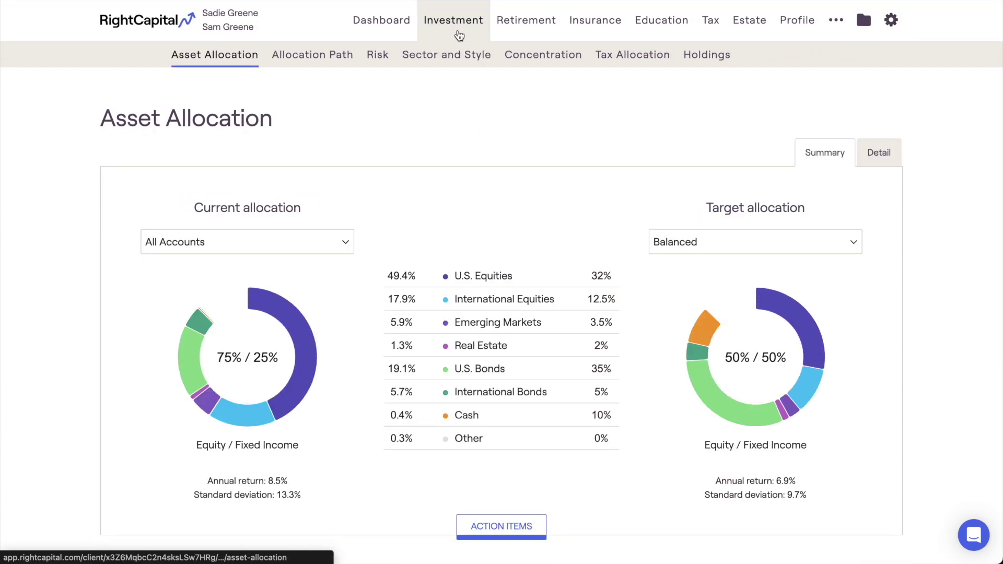
{"action": "left_click", "coordinate": [330, 239]}
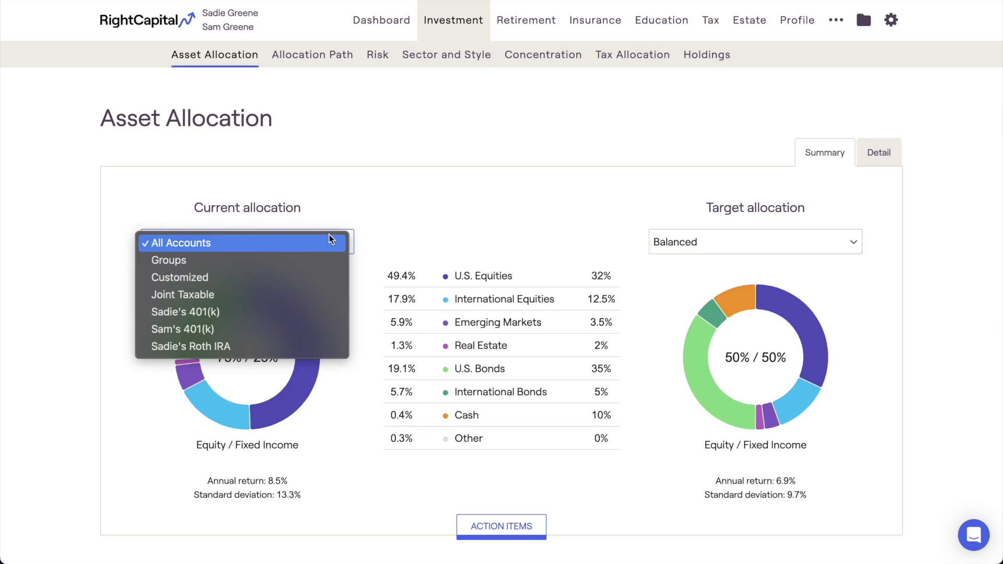
{"action": "left_click", "coordinate": [324, 262]}
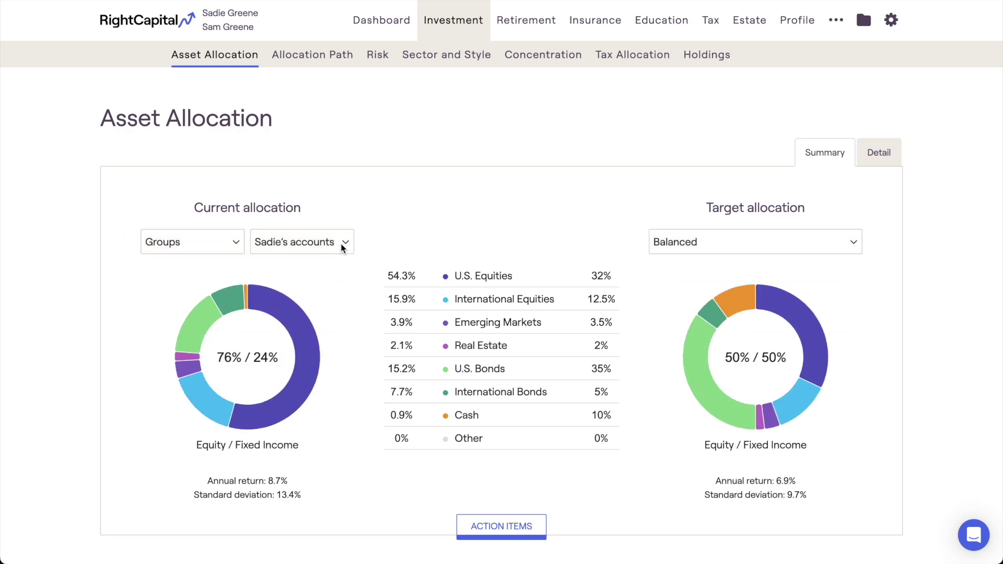
{"action": "left_click", "coordinate": [340, 247]}
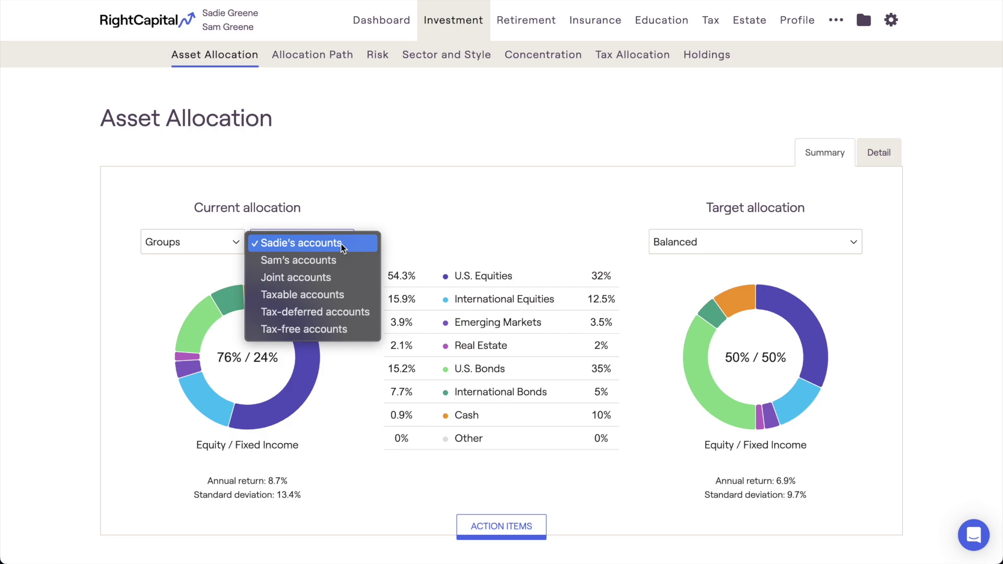
{"action": "left_click", "coordinate": [330, 214]}
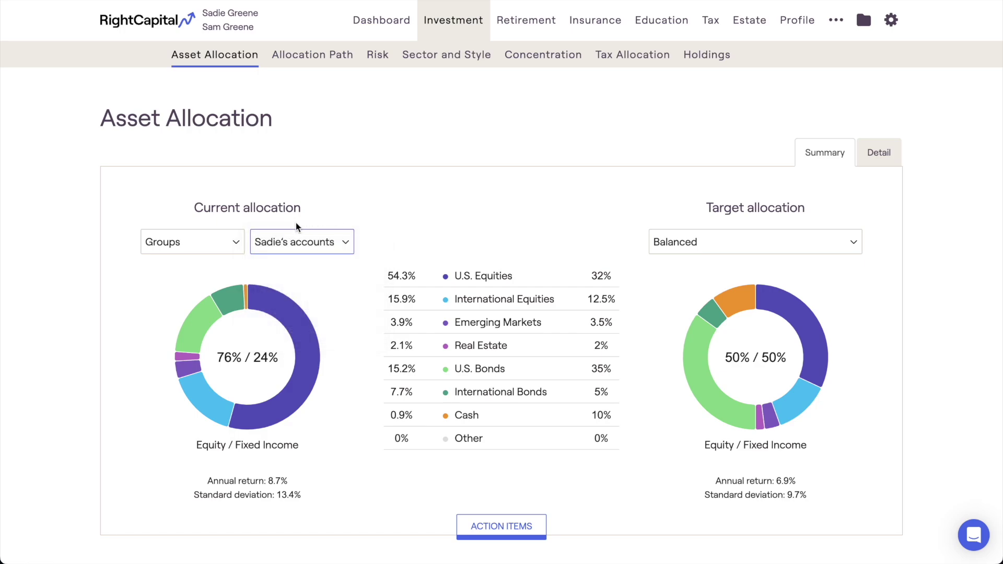
Step: Limit the current allocation to a Customized set of two accounts, and restore it to All Accounts
{"action": "left_click", "coordinate": [232, 242]}
{"action": "left_click", "coordinate": [231, 260]}
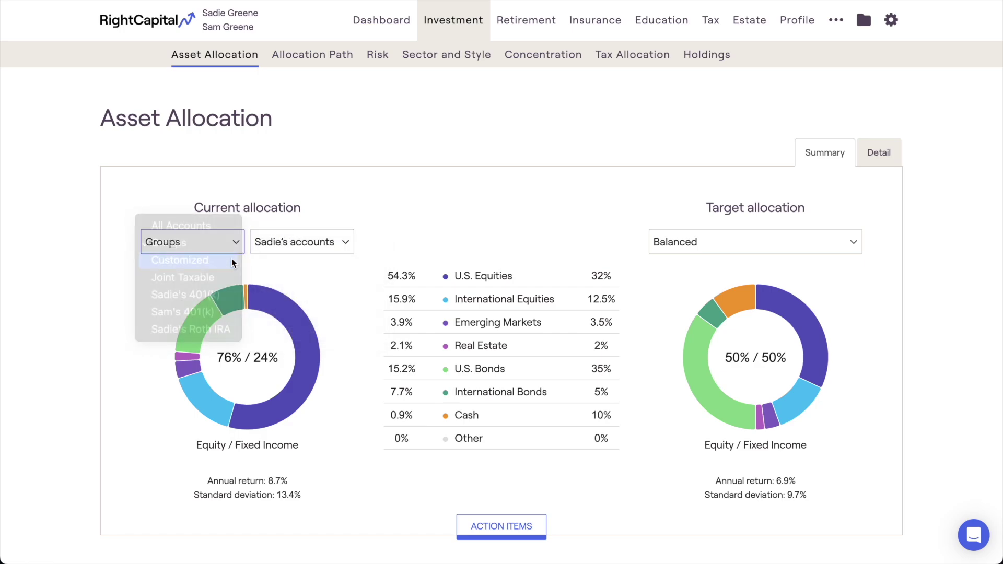
{"action": "left_click", "coordinate": [292, 243]}
{"action": "left_click", "coordinate": [337, 300]}
{"action": "left_click", "coordinate": [338, 318]}
{"action": "left_click", "coordinate": [377, 236]}
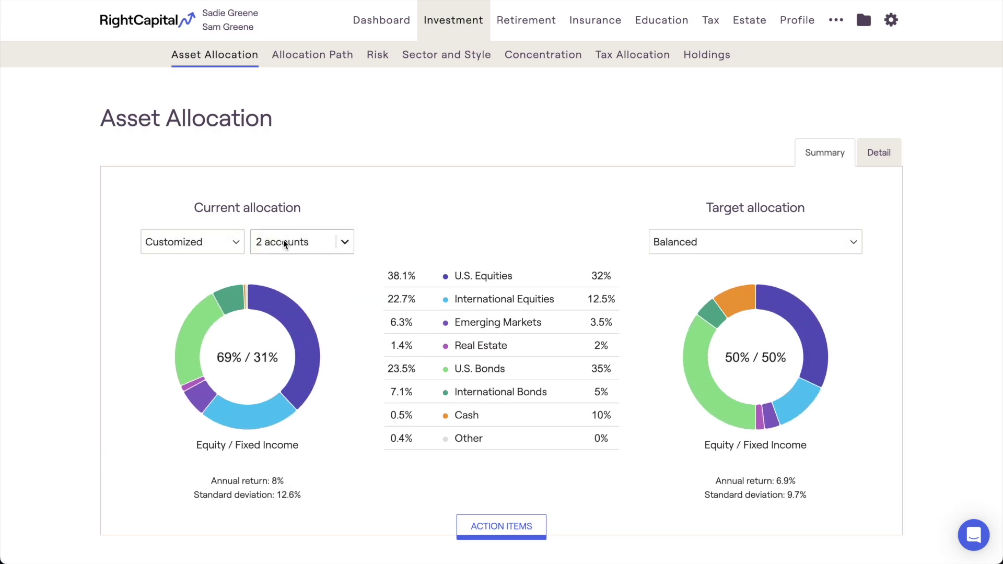
{"action": "left_click", "coordinate": [238, 243]}
{"action": "left_click", "coordinate": [231, 214]}
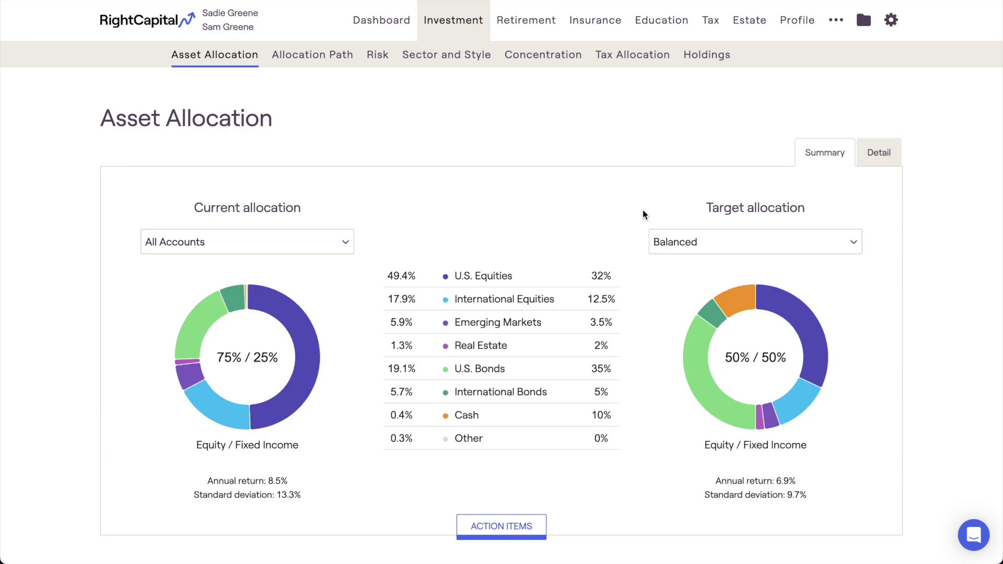
Step: Set the target allocation to Recommended Portfolio and show the action items for balancing back to the target
{"action": "left_click", "coordinate": [736, 240]}
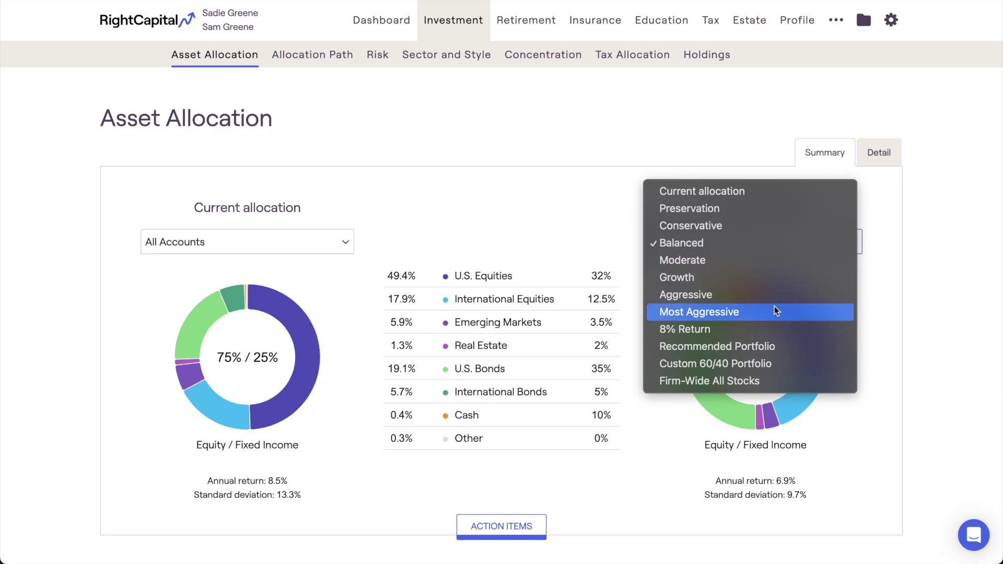
{"action": "left_click", "coordinate": [794, 346]}
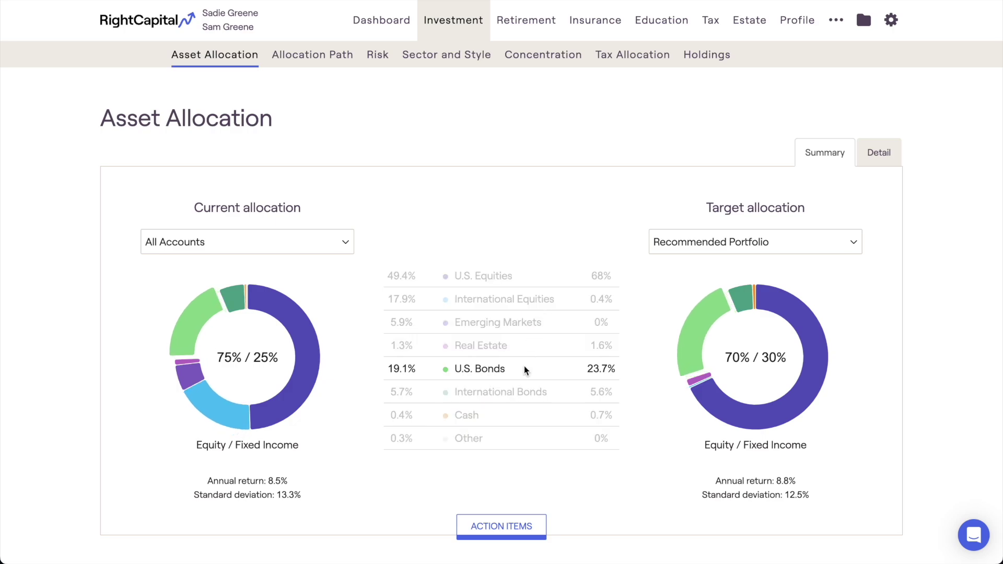
{"action": "left_click", "coordinate": [495, 518]}
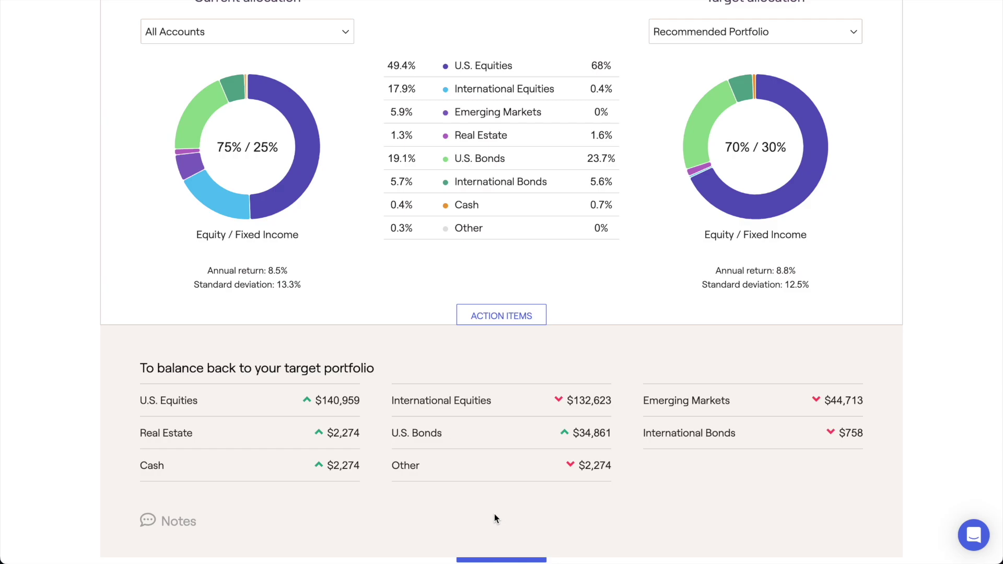
{"action": "scroll", "coordinate": [494, 513], "scroll_direction": "up", "scroll_amount": 4}
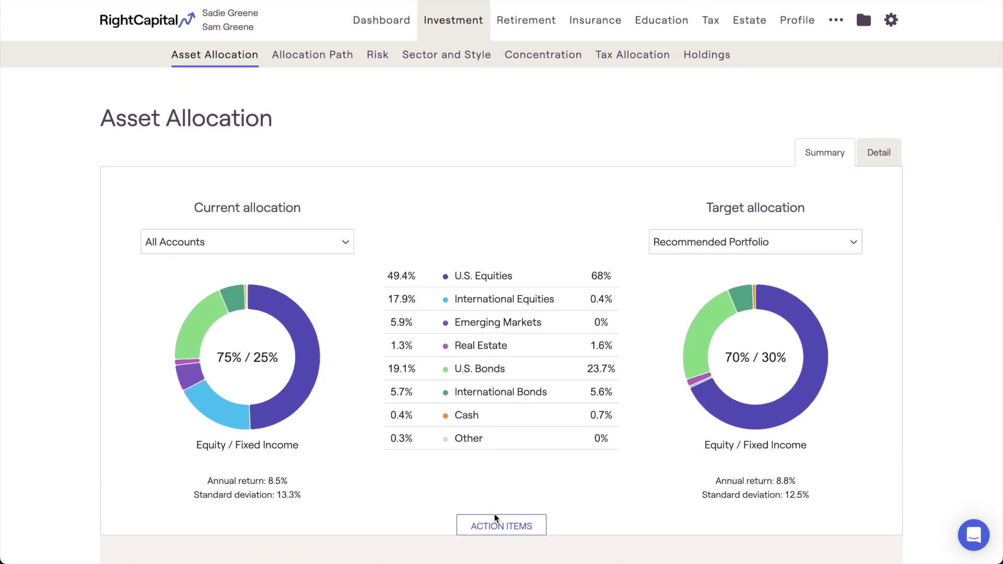
Step: Examine the detailed asset class breakdown, checking the current-to-target differences for the U.S. Equities classes and International Equities
{"action": "left_click", "coordinate": [859, 148]}
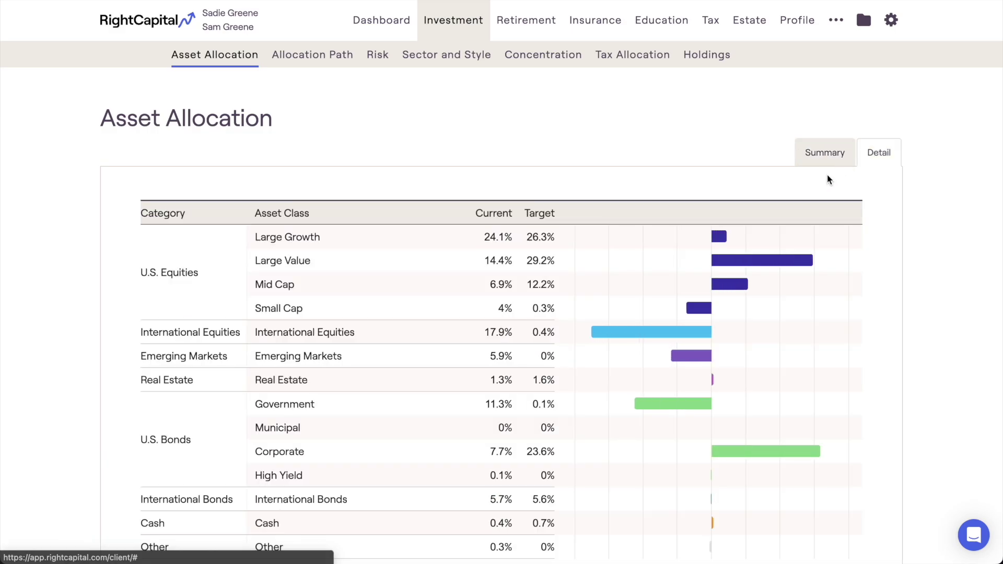
{"action": "scroll", "coordinate": [826, 174], "scroll_direction": "down", "scroll_amount": 2}
{"action": "scroll", "coordinate": [826, 174], "scroll_direction": "down", "scroll_amount": 3}
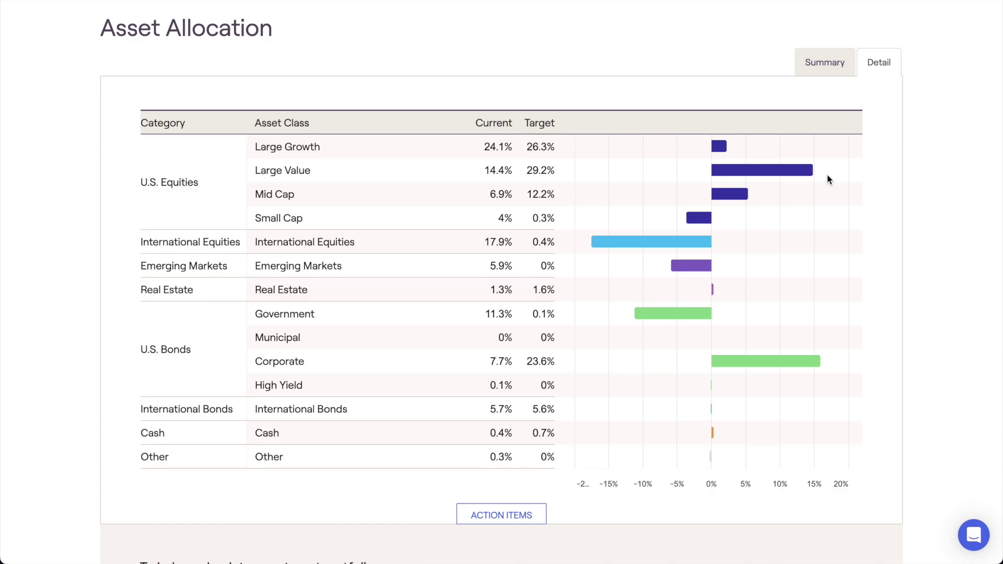
{"action": "mouse_move", "coordinate": [757, 154]}
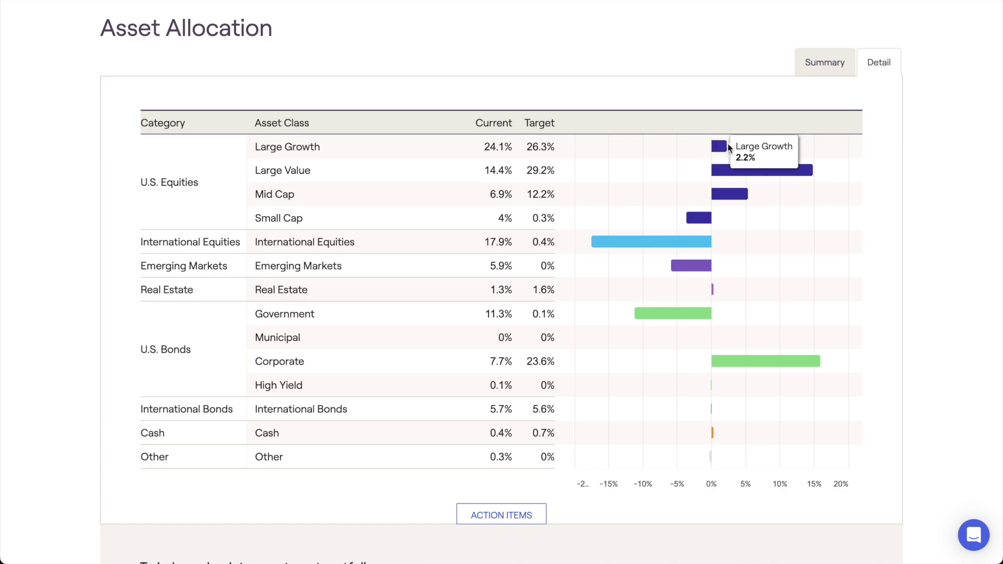
{"action": "mouse_move", "coordinate": [720, 165]}
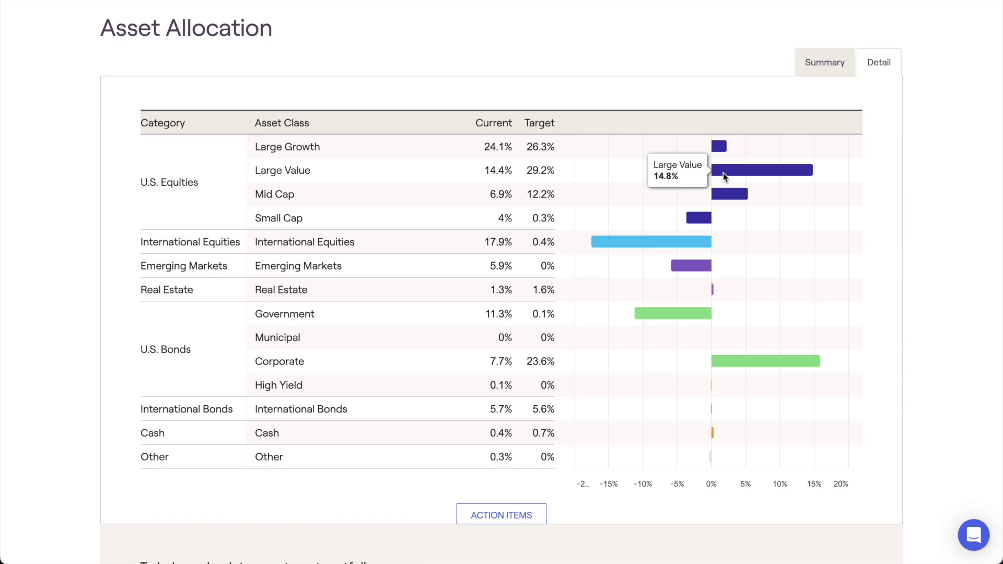
{"action": "mouse_move", "coordinate": [730, 195]}
{"action": "mouse_move", "coordinate": [706, 218]}
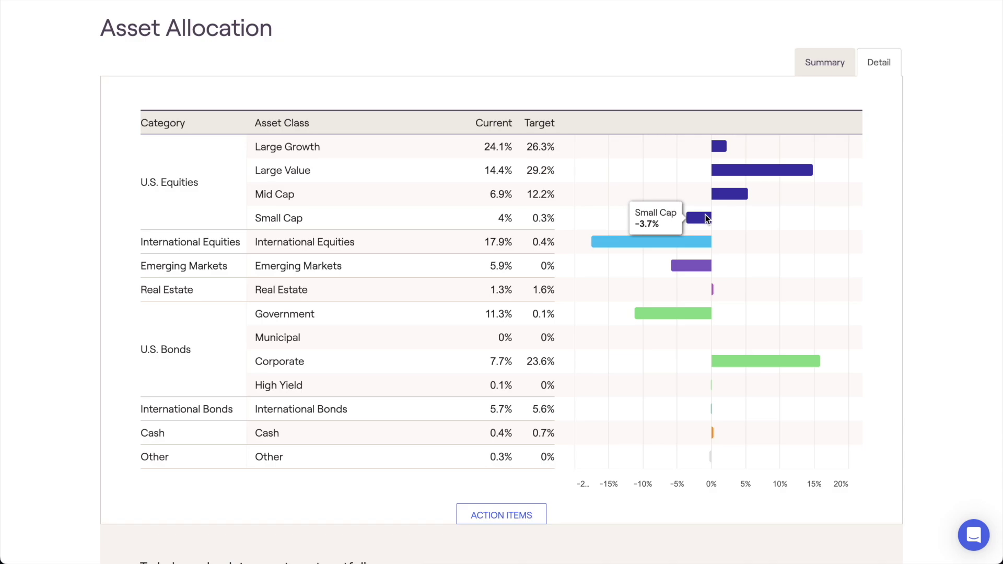
{"action": "mouse_move", "coordinate": [695, 237]}
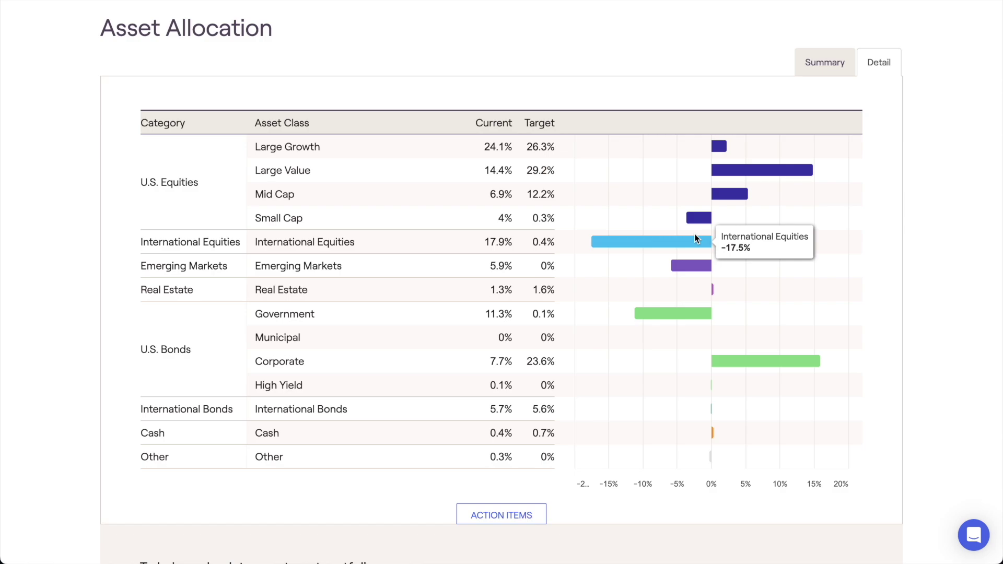
Step: Check the Corporate bond difference, and add a client-shared note reading "Purchase xyz" to the rebalancing action items
{"action": "mouse_move", "coordinate": [741, 369]}
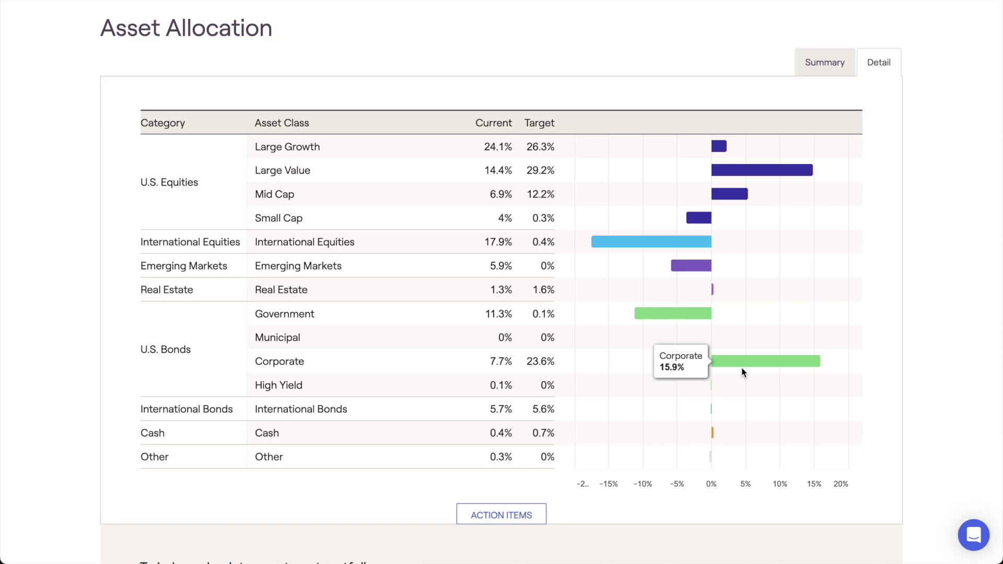
{"action": "scroll", "coordinate": [742, 371], "scroll_direction": "down", "scroll_amount": 4}
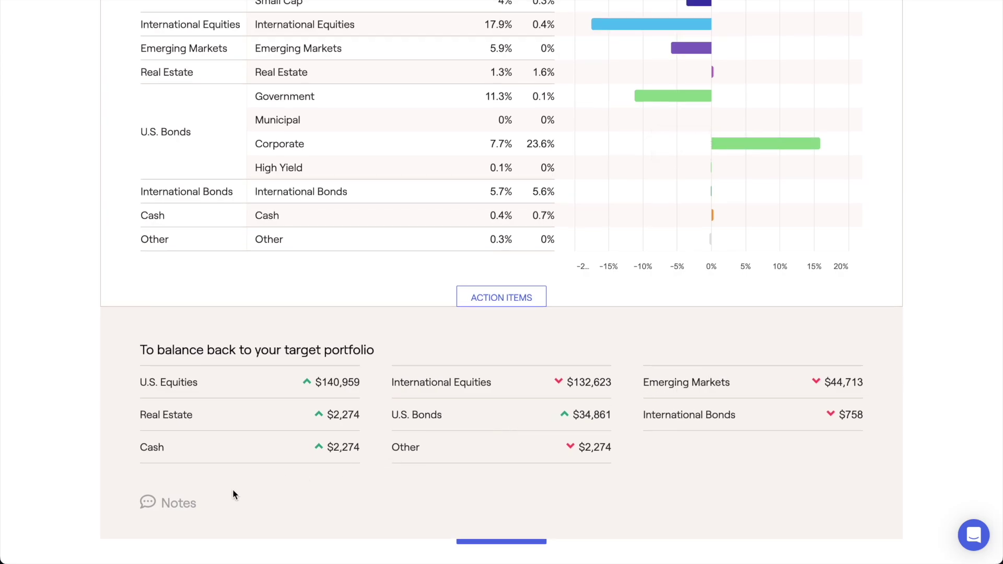
{"action": "left_click", "coordinate": [175, 504]}
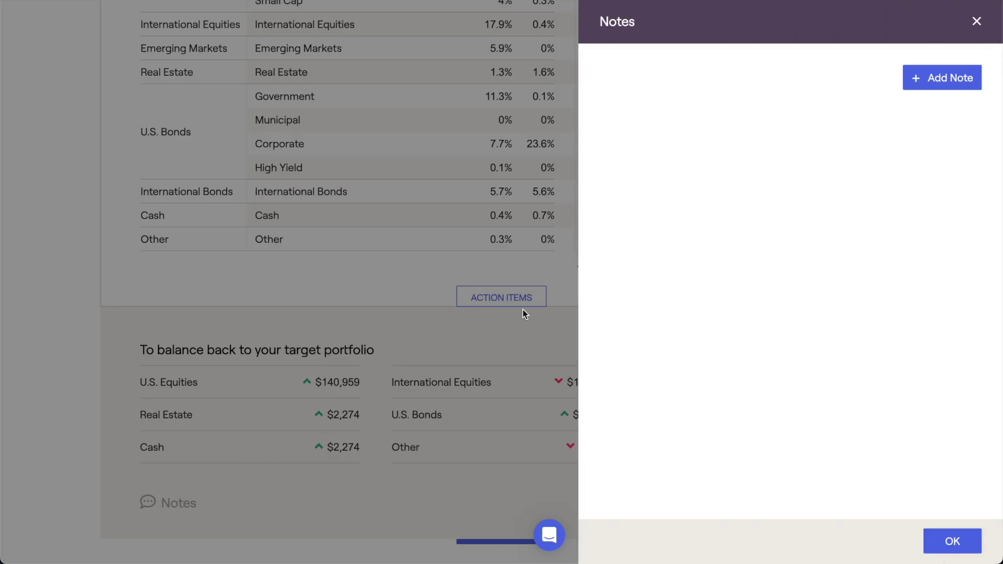
{"action": "left_click", "coordinate": [927, 85]}
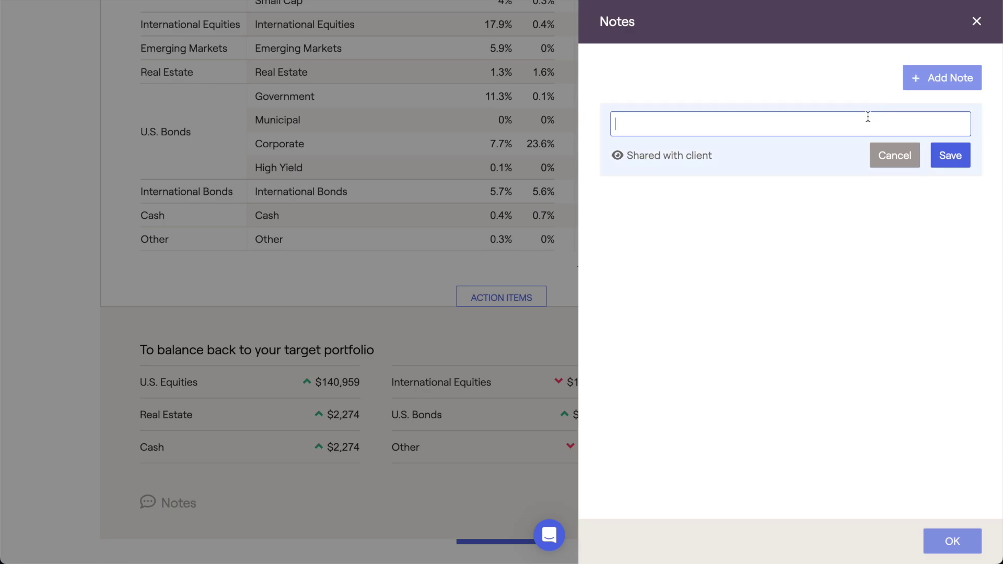
{"action": "type", "text": "Purchase xyz"}
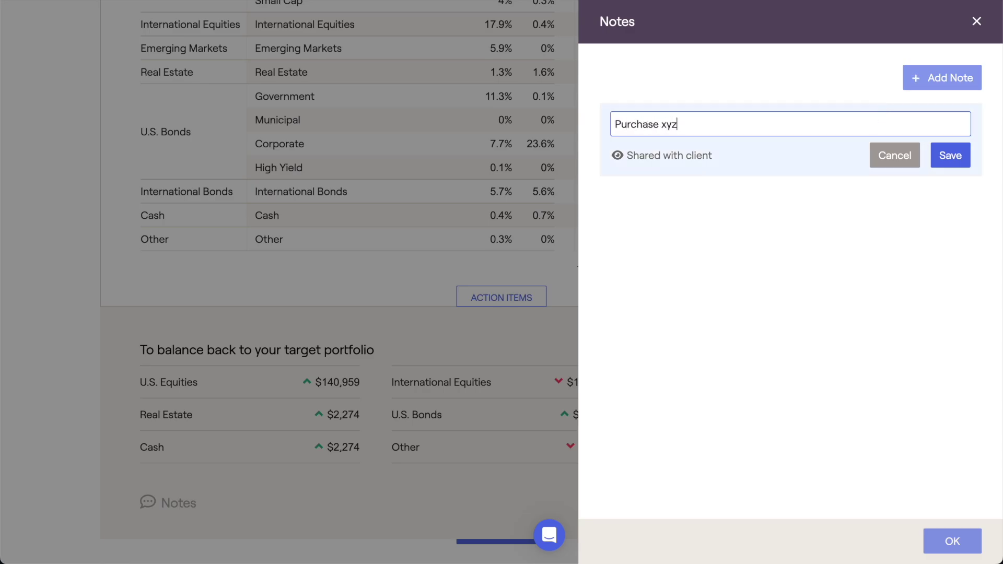
{"action": "left_click", "coordinate": [965, 159]}
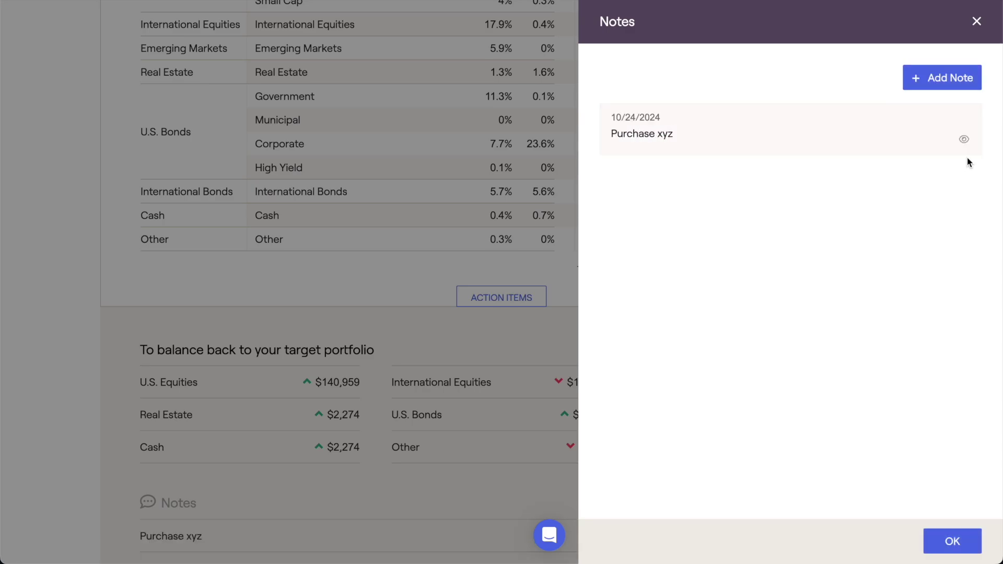
{"action": "left_click", "coordinate": [936, 540]}
Step: Examine the Allocation Path chart, checking how the equity, fixed income and cash mix changes with age
{"action": "scroll", "coordinate": [877, 410], "scroll_direction": "up", "scroll_amount": 6}
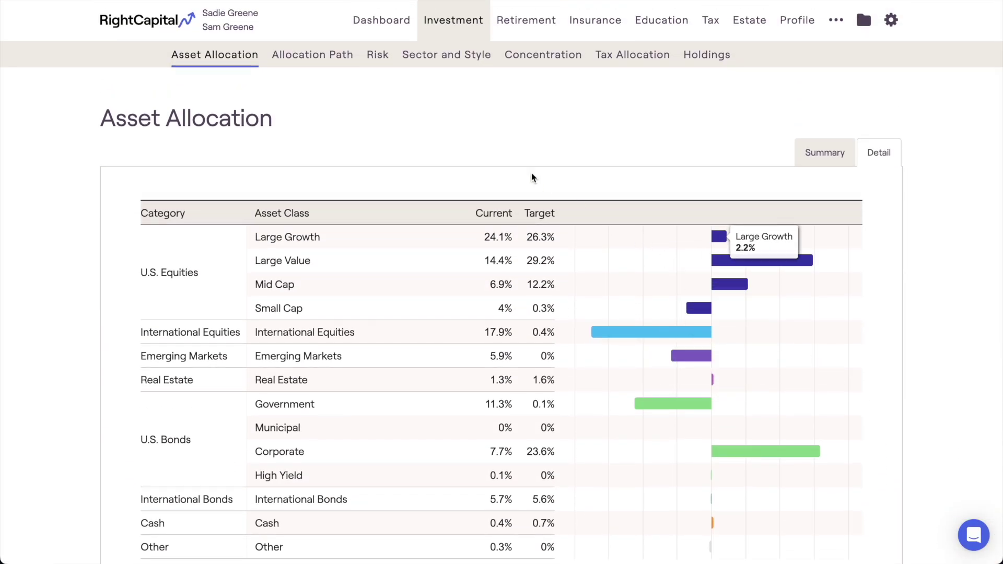
{"action": "left_click", "coordinate": [346, 65]}
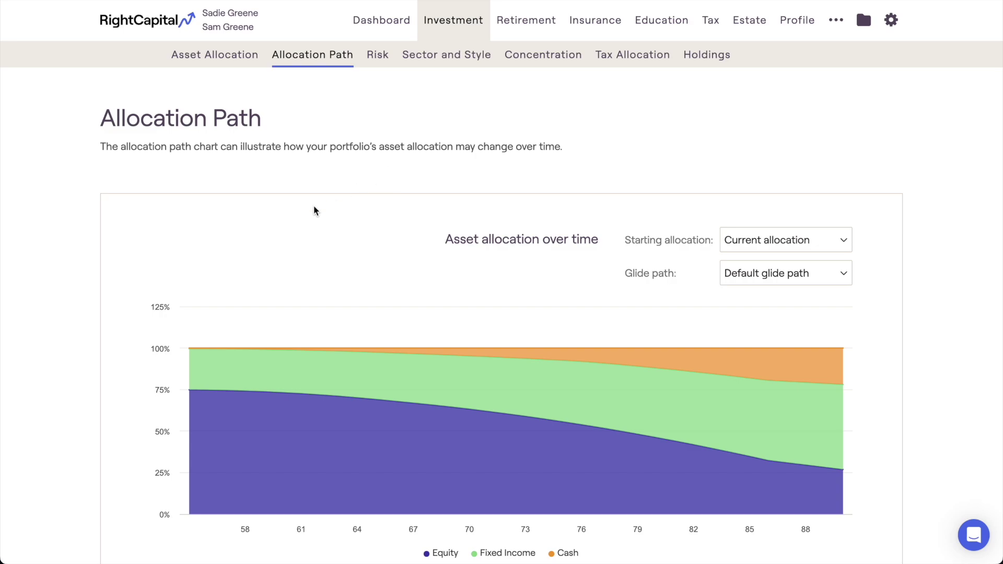
{"action": "mouse_move", "coordinate": [192, 329]}
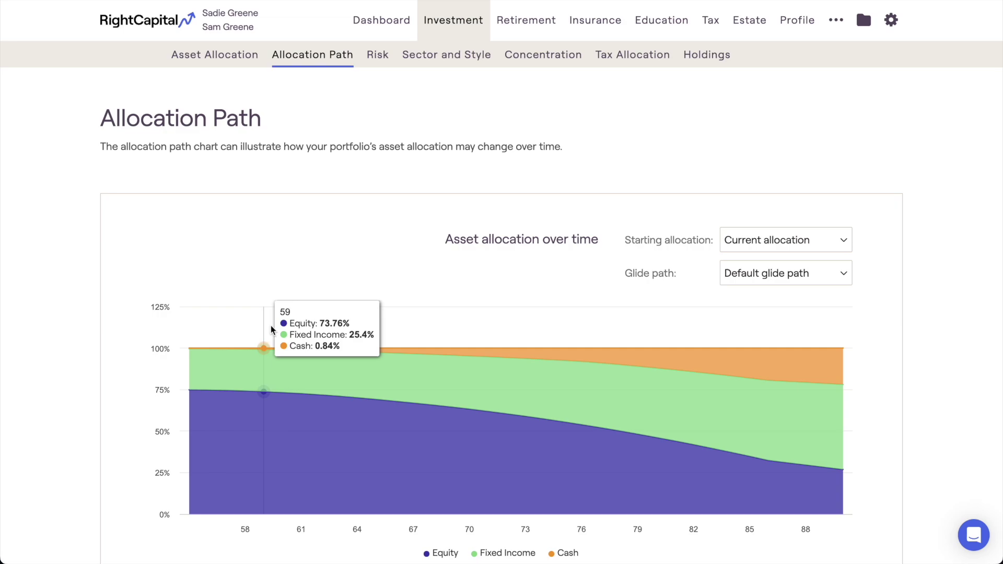
{"action": "scroll", "coordinate": [327, 267], "scroll_direction": "down", "scroll_amount": 1}
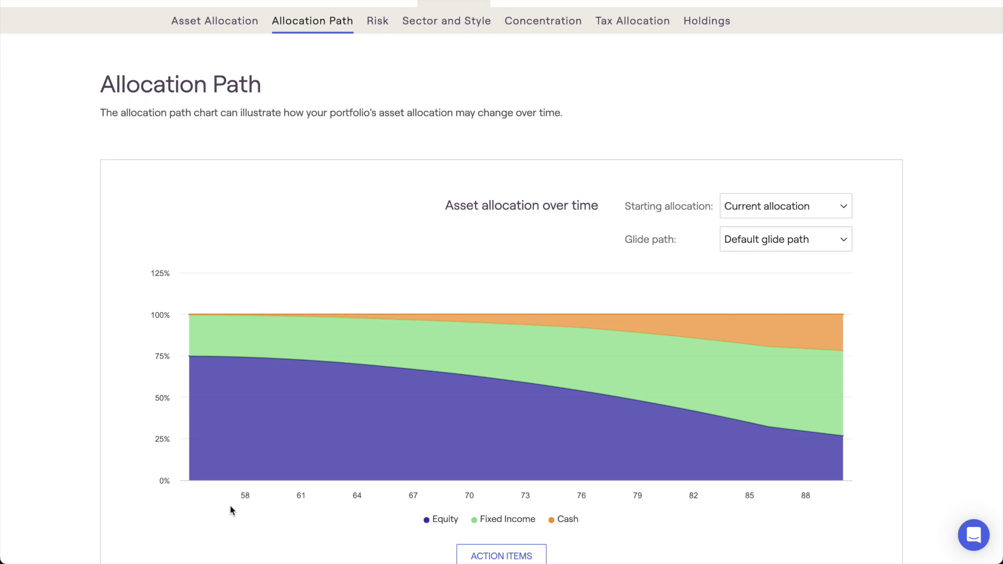
{"action": "mouse_move", "coordinate": [196, 459]}
{"action": "scroll", "coordinate": [321, 265], "scroll_direction": "up", "scroll_amount": 1}
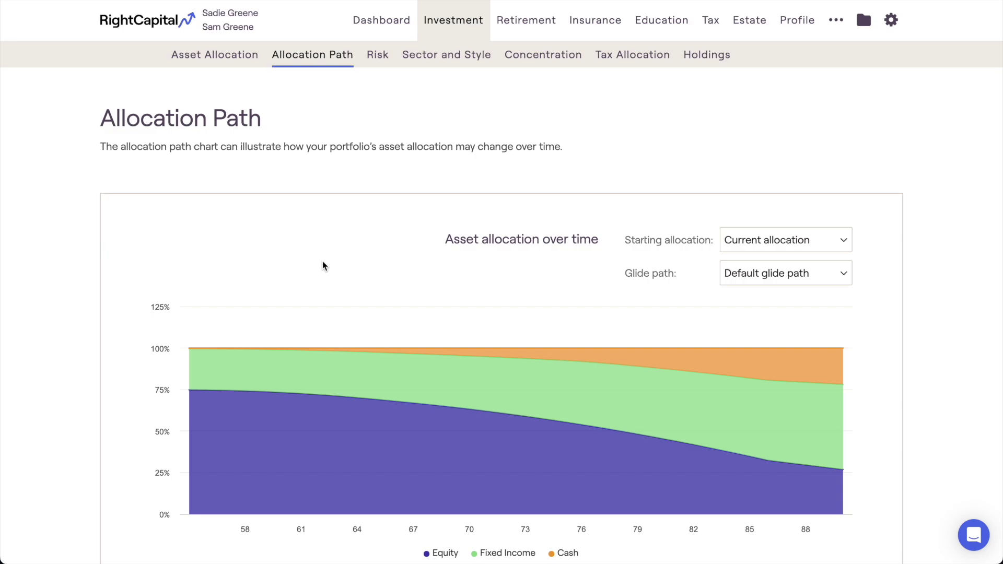
Step: Open the client's plan Settings and locate the Allocation method among the Methodology calculation options
{"action": "mouse_move", "coordinate": [252, 30]}
{"action": "left_click", "coordinate": [890, 23]}
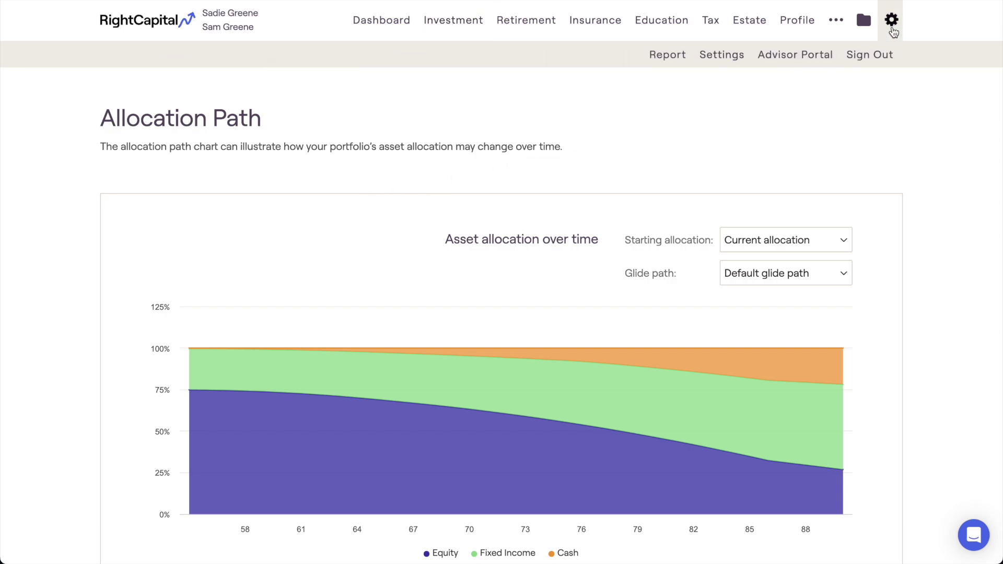
{"action": "left_click", "coordinate": [730, 62]}
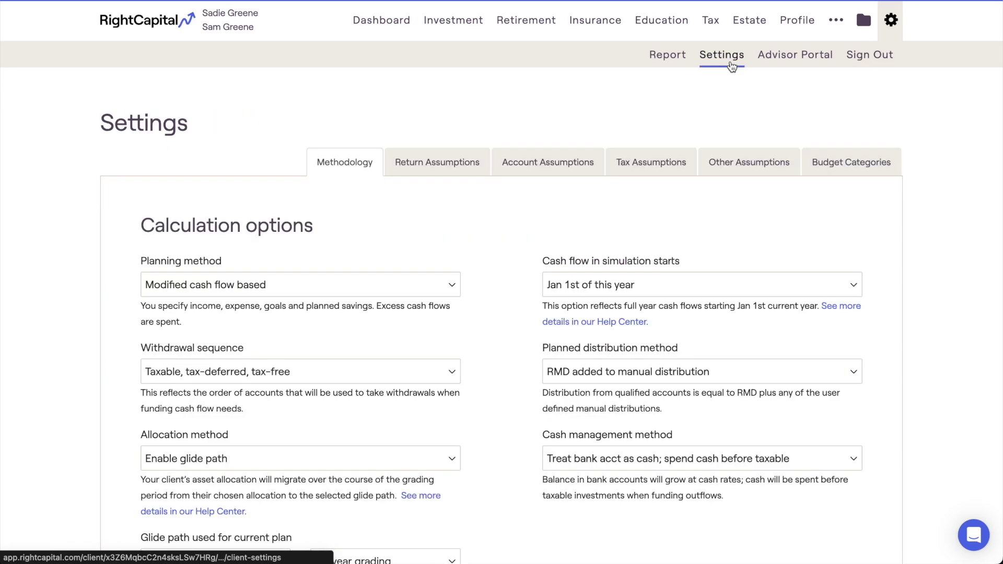
{"action": "scroll", "coordinate": [502, 257], "scroll_direction": "down", "scroll_amount": 4}
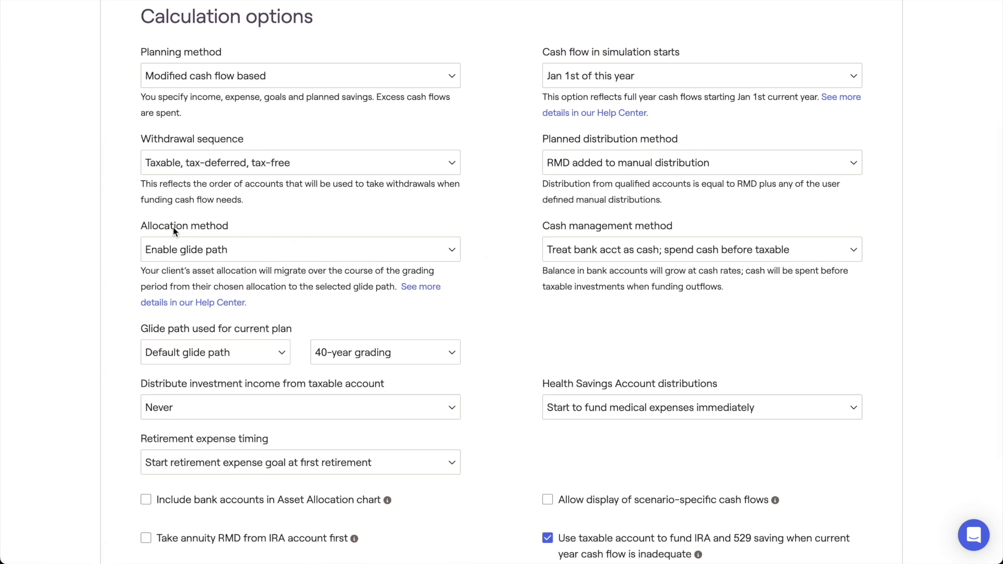
{"action": "left_click_drag", "start_coordinate": [141, 226], "coordinate": [191, 227]}
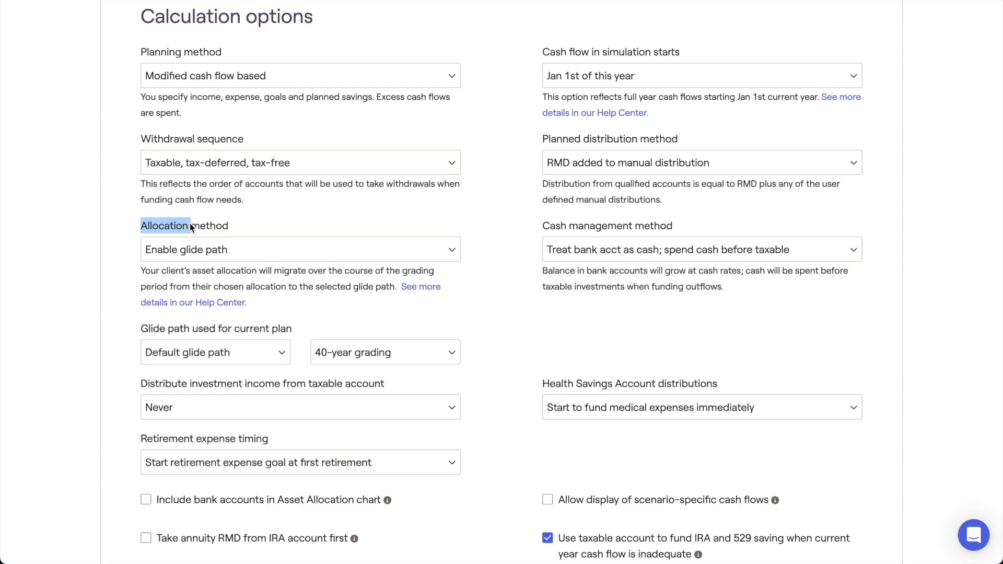
{"action": "left_click", "coordinate": [248, 226]}
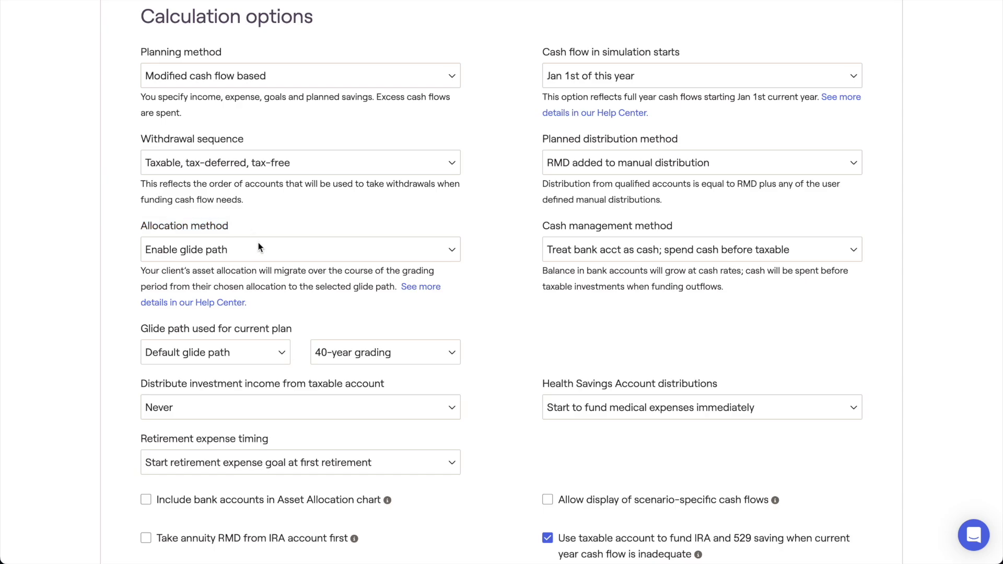
Step: Try the allocation methods Same allocation for all years and Pre- and post- retirement allocation, the latter with Balanced as the post-retirement allocation
{"action": "left_click", "coordinate": [258, 246]}
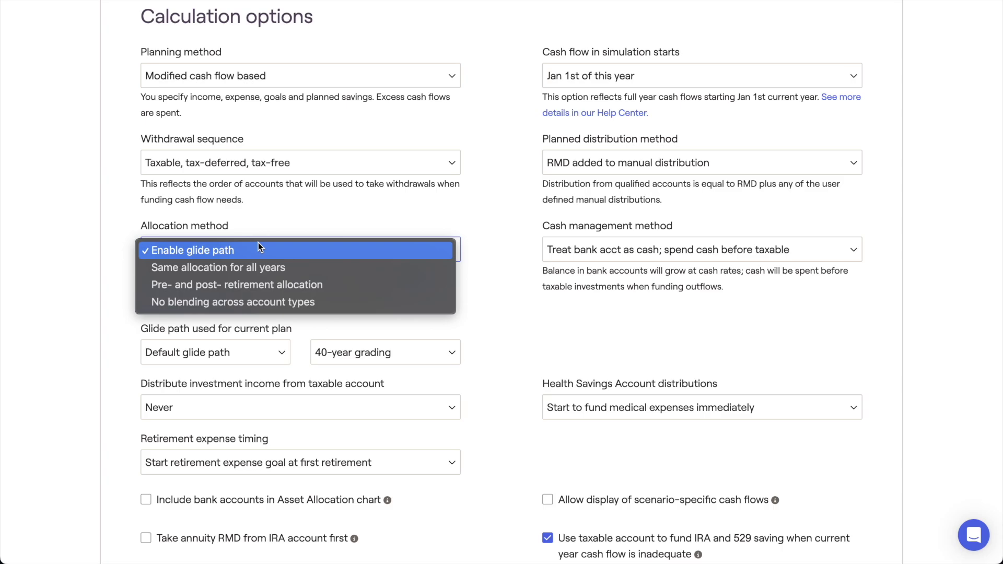
{"action": "left_click", "coordinate": [284, 266]}
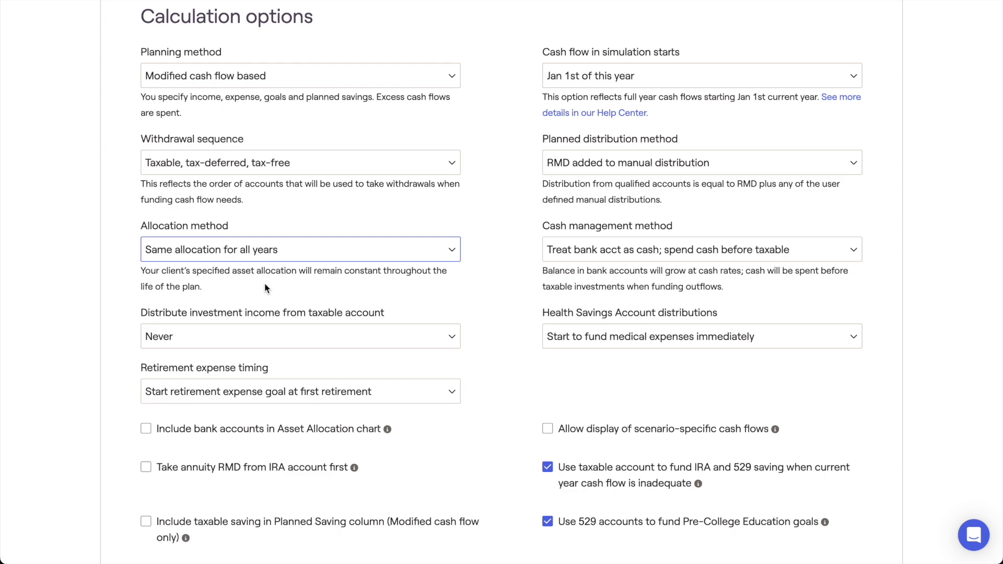
{"action": "left_click", "coordinate": [300, 249]}
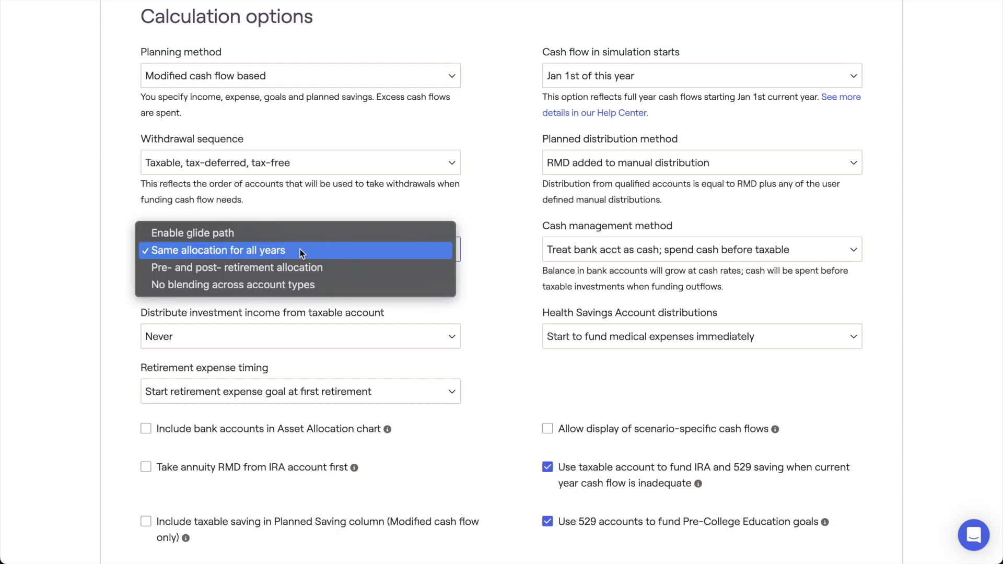
{"action": "left_click", "coordinate": [327, 267]}
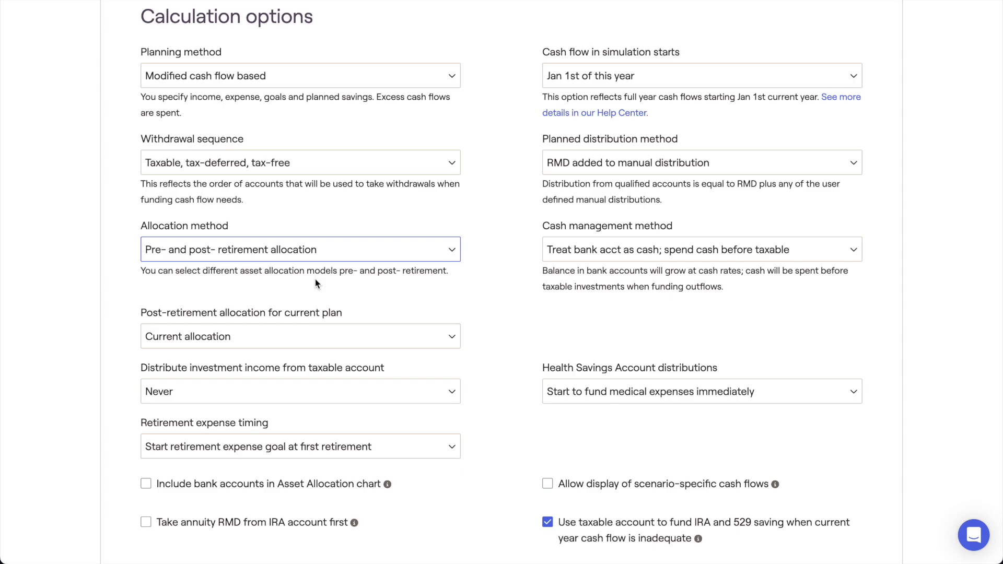
{"action": "left_click", "coordinate": [245, 340]}
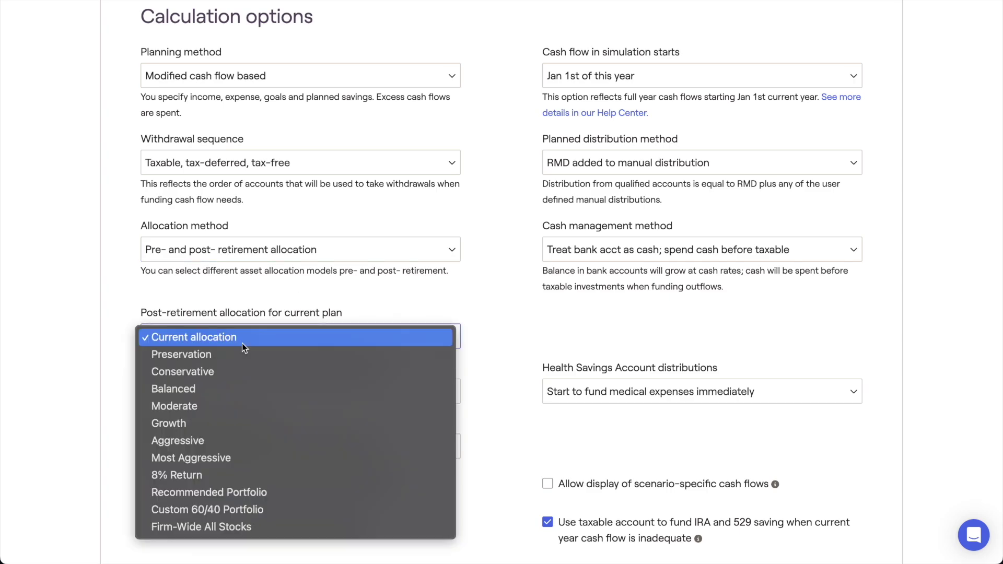
{"action": "left_click", "coordinate": [248, 385]}
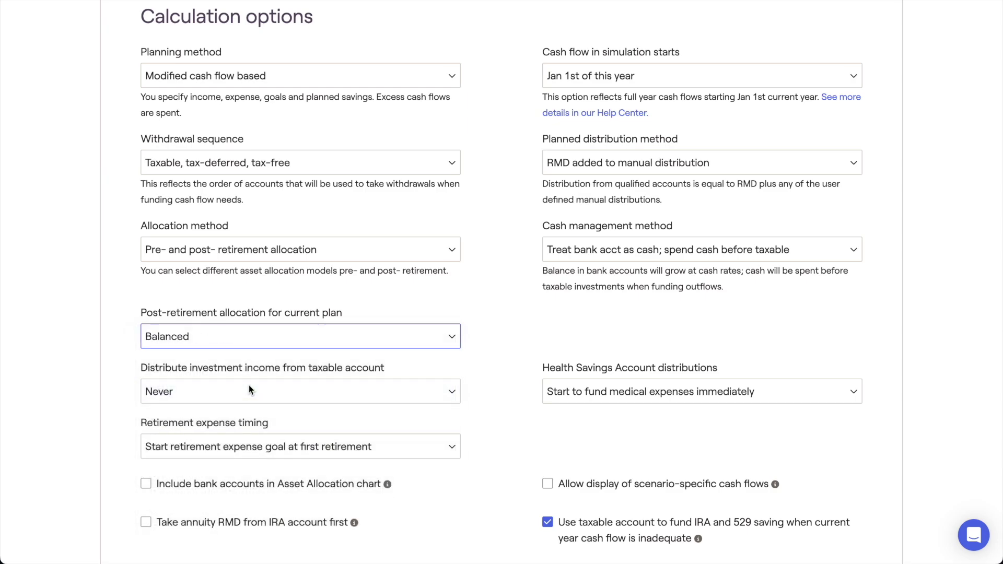
Step: Set the allocation method to Enable glide path, keep Default glide path for the current plan, and save the settings
{"action": "left_click", "coordinate": [325, 259]}
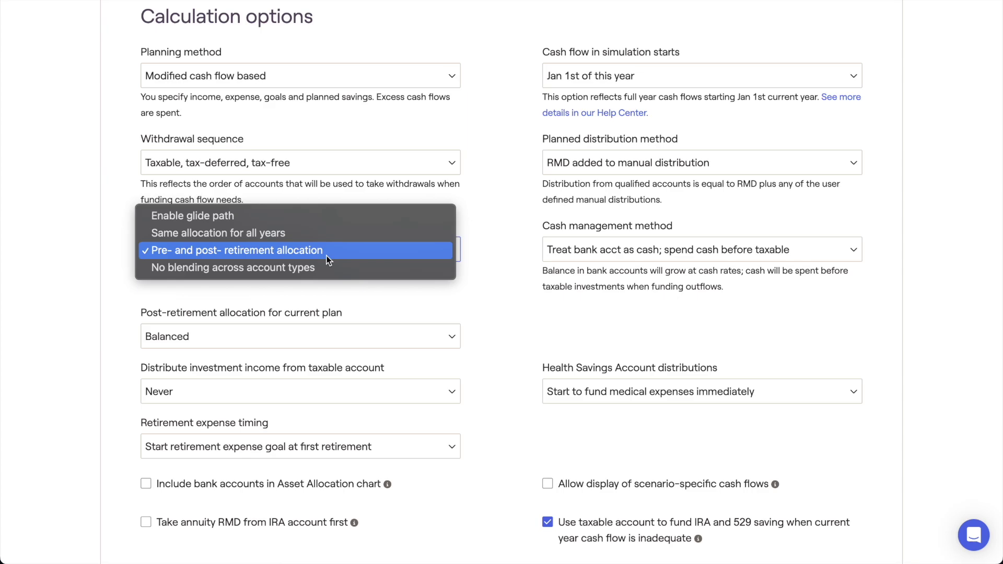
{"action": "left_click", "coordinate": [309, 216]}
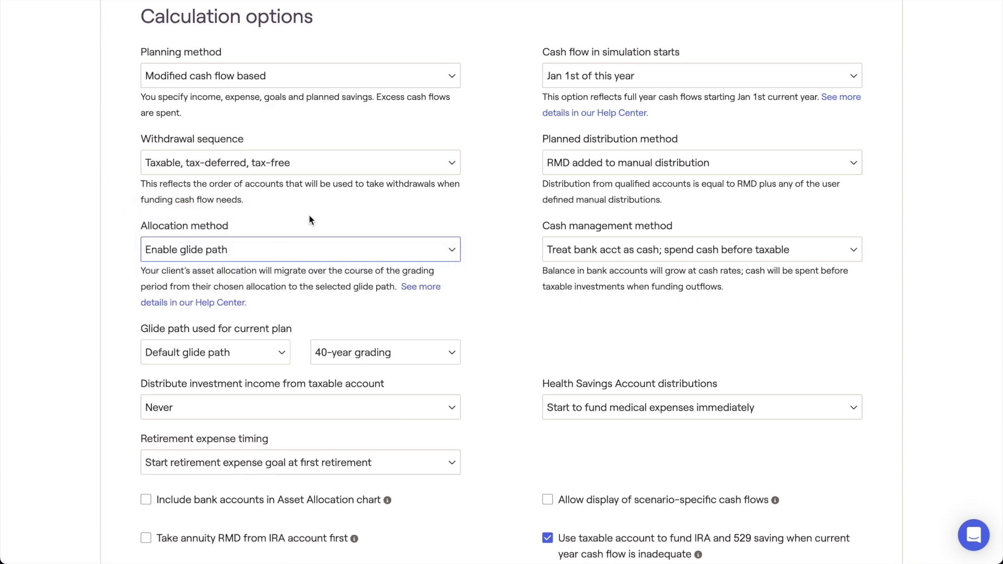
{"action": "left_click", "coordinate": [248, 348]}
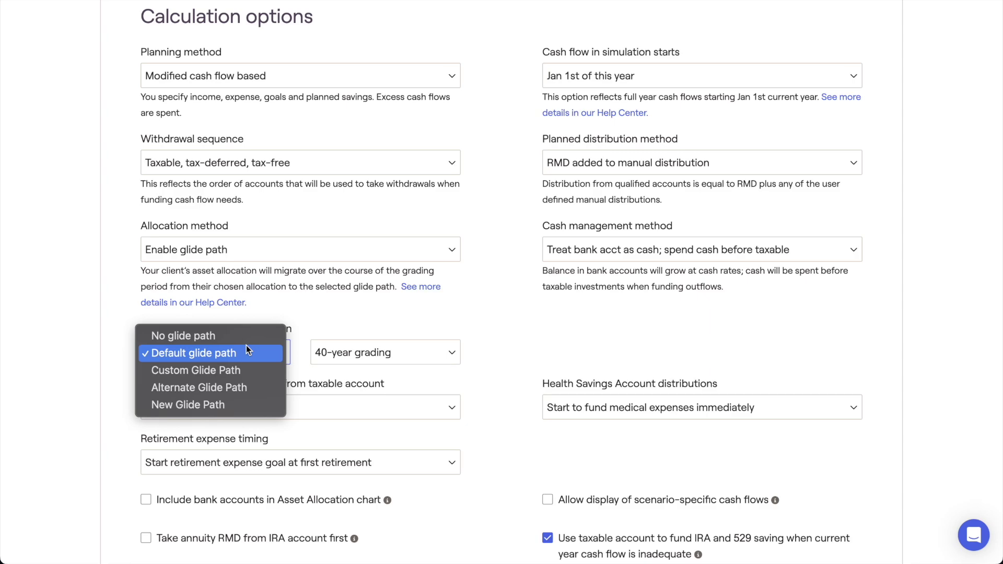
{"action": "left_click", "coordinate": [247, 347]}
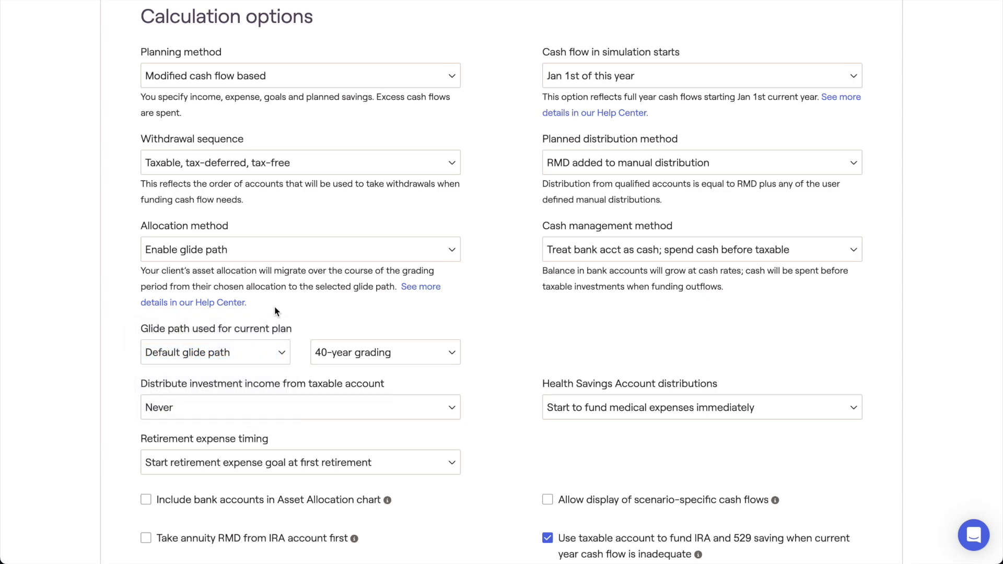
{"action": "scroll", "coordinate": [275, 311], "scroll_direction": "down", "scroll_amount": 4}
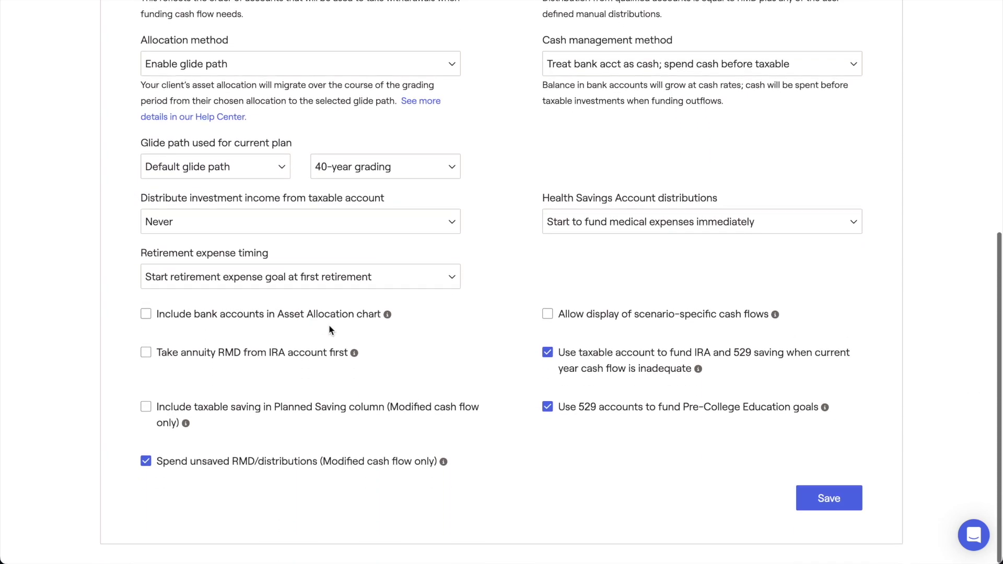
{"action": "left_click", "coordinate": [828, 498]}
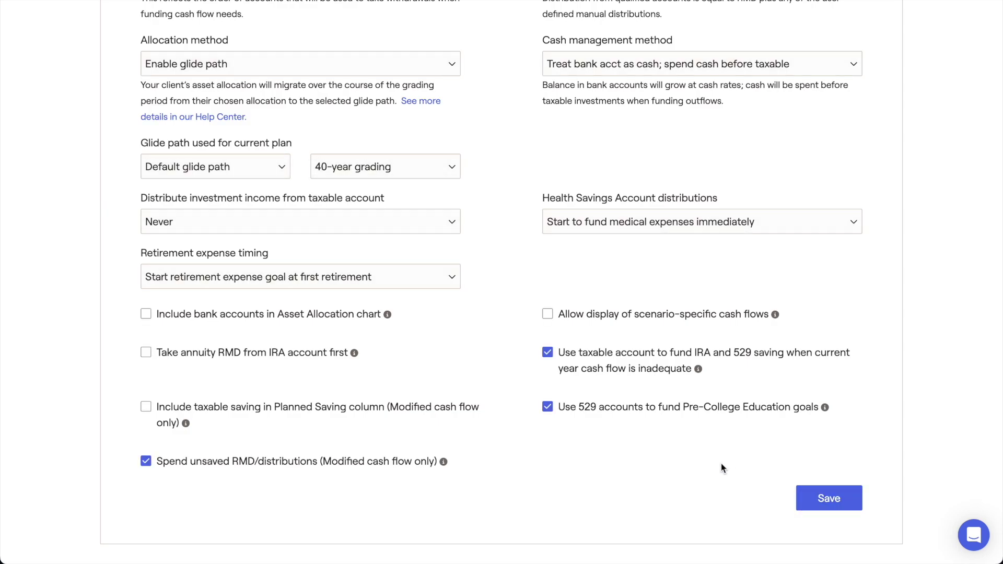
Step: Return to the Investment section and view the Allocation Path chart again
{"action": "scroll", "coordinate": [502, 366], "scroll_direction": "up", "scroll_amount": 7}
{"action": "scroll", "coordinate": [502, 365], "scroll_direction": "up", "scroll_amount": 1}
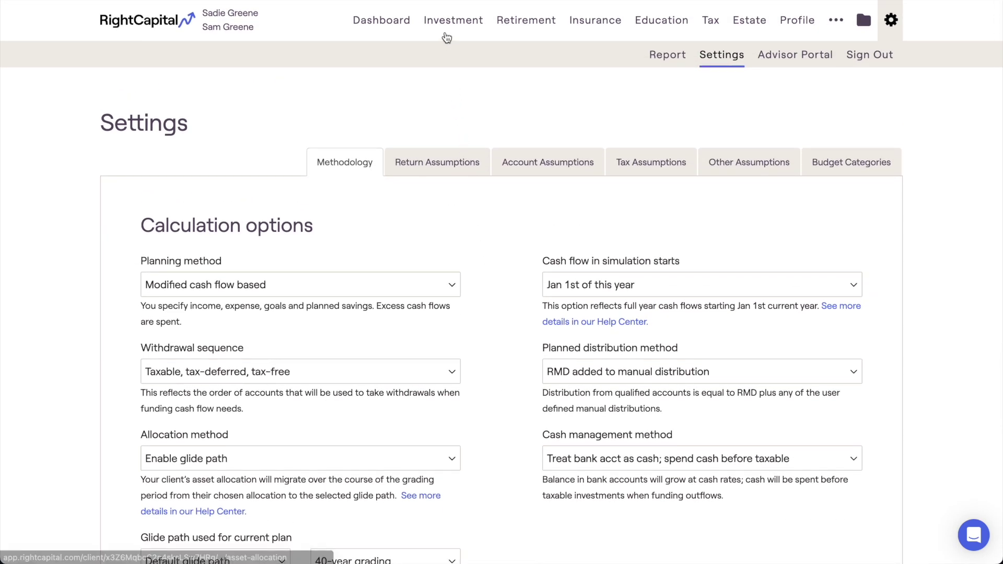
{"action": "left_click", "coordinate": [446, 38]}
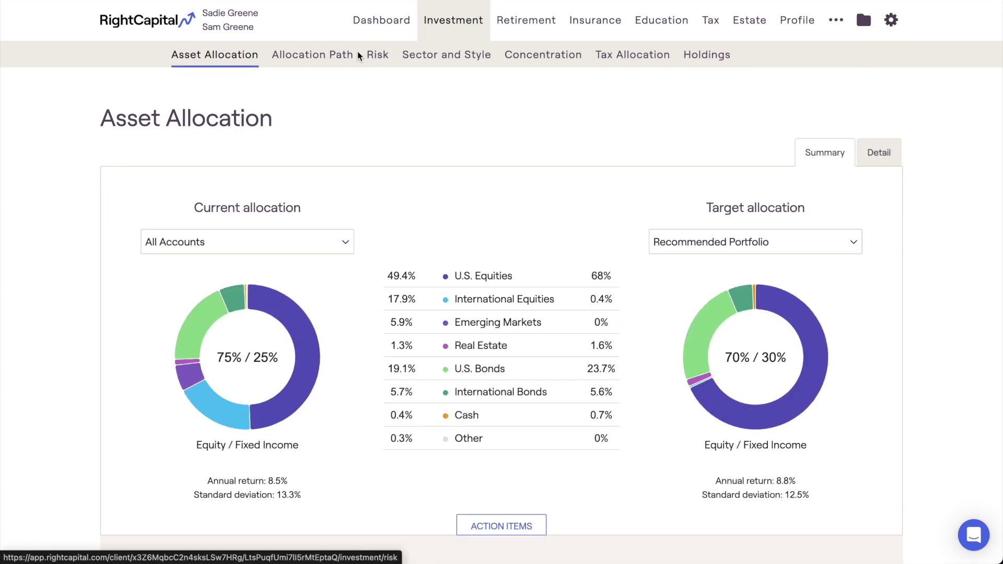
{"action": "left_click", "coordinate": [338, 59]}
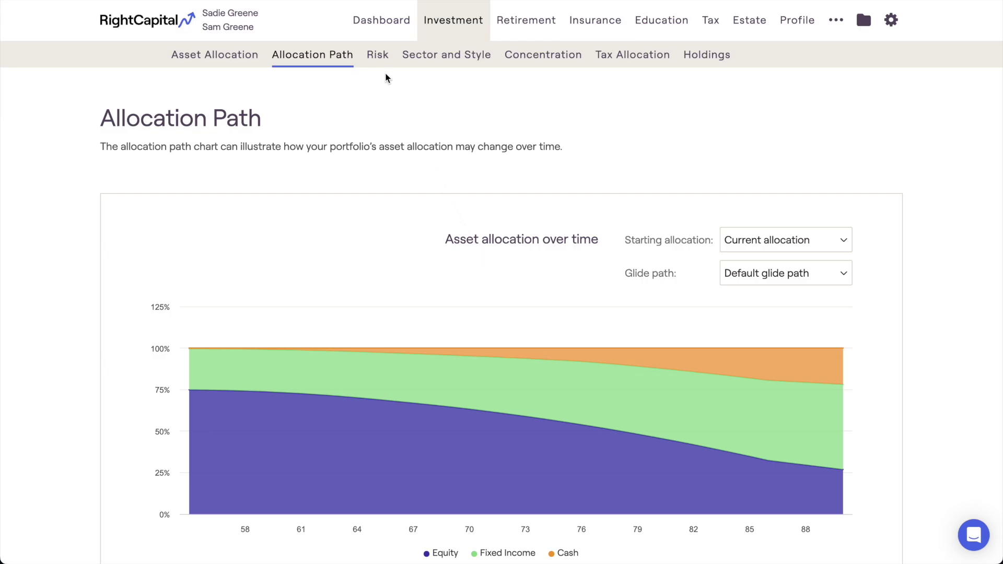
Step: Review the Risk Analysis summary and Score & Assessments, and switch the summary chart to Household risk classification
{"action": "left_click", "coordinate": [379, 68]}
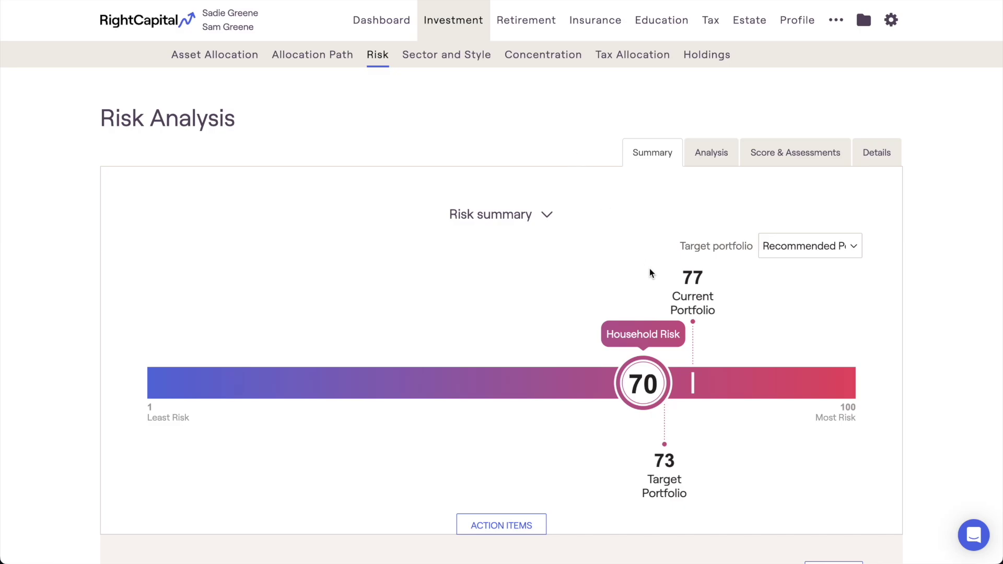
{"action": "left_click", "coordinate": [761, 166]}
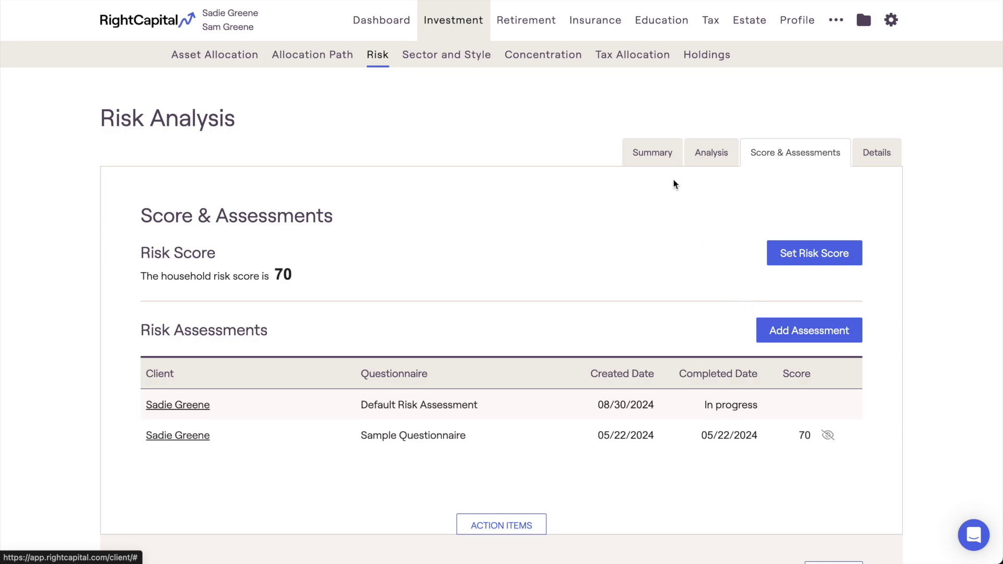
{"action": "left_click", "coordinate": [663, 163]}
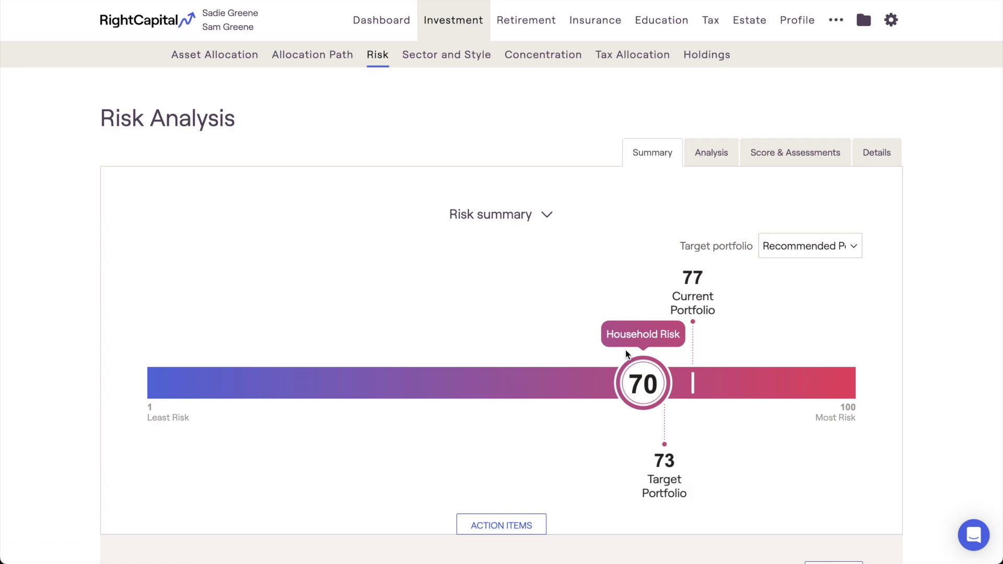
{"action": "left_click", "coordinate": [545, 222]}
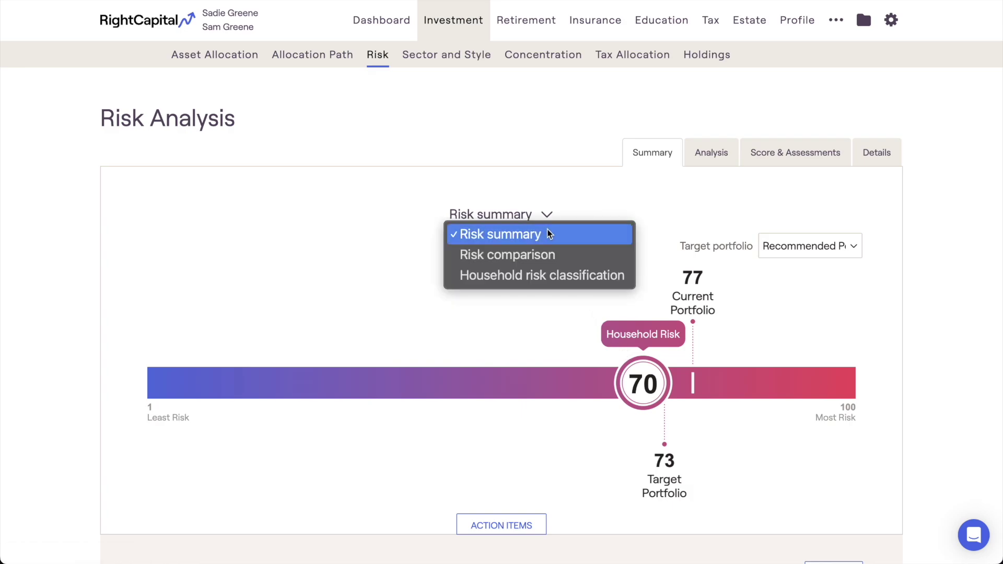
{"action": "left_click", "coordinate": [564, 277]}
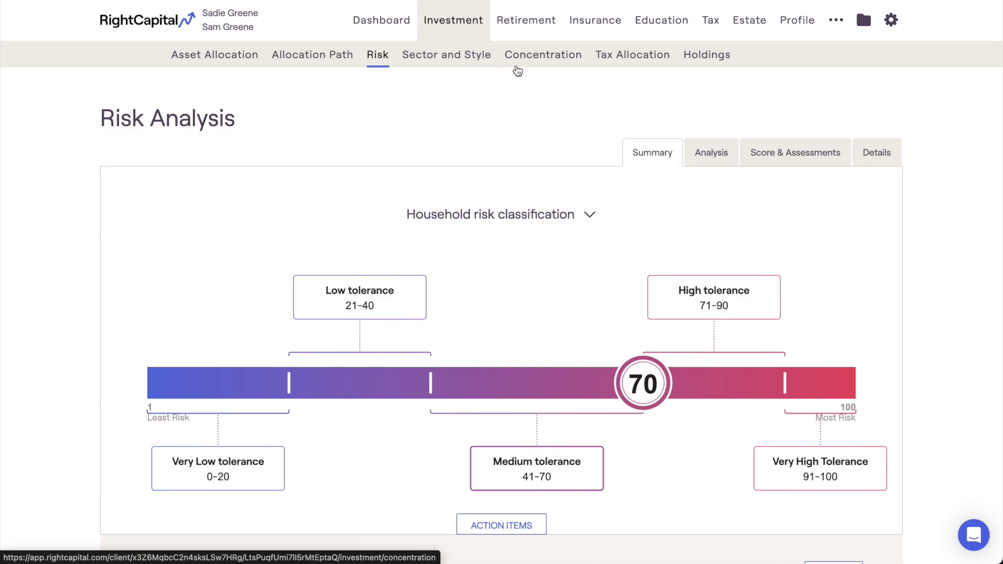
Step: Check the Sector and Style page, and open the Joint Taxable account from the Net Worth investments in the client's profile
{"action": "left_click", "coordinate": [488, 66]}
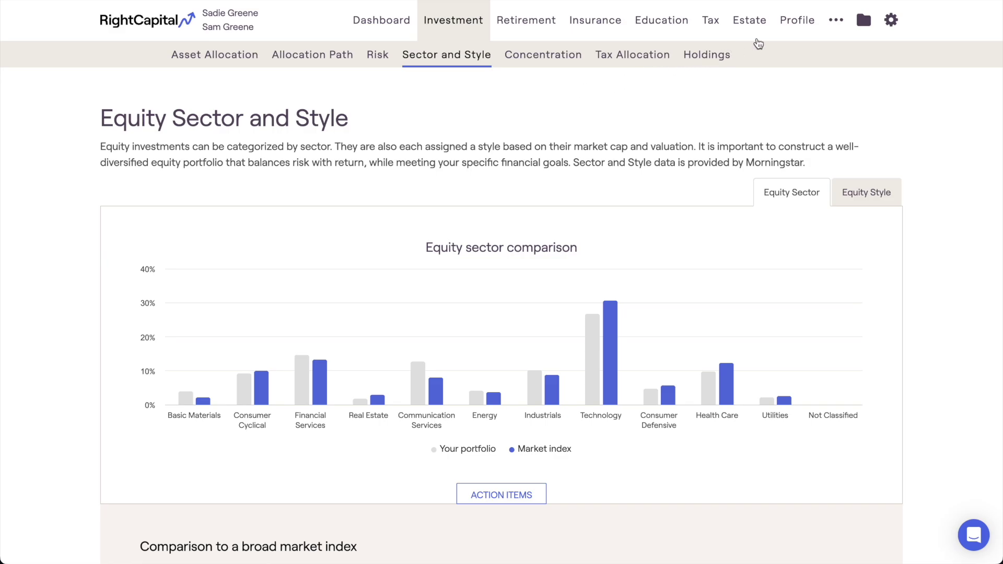
{"action": "left_click", "coordinate": [783, 33]}
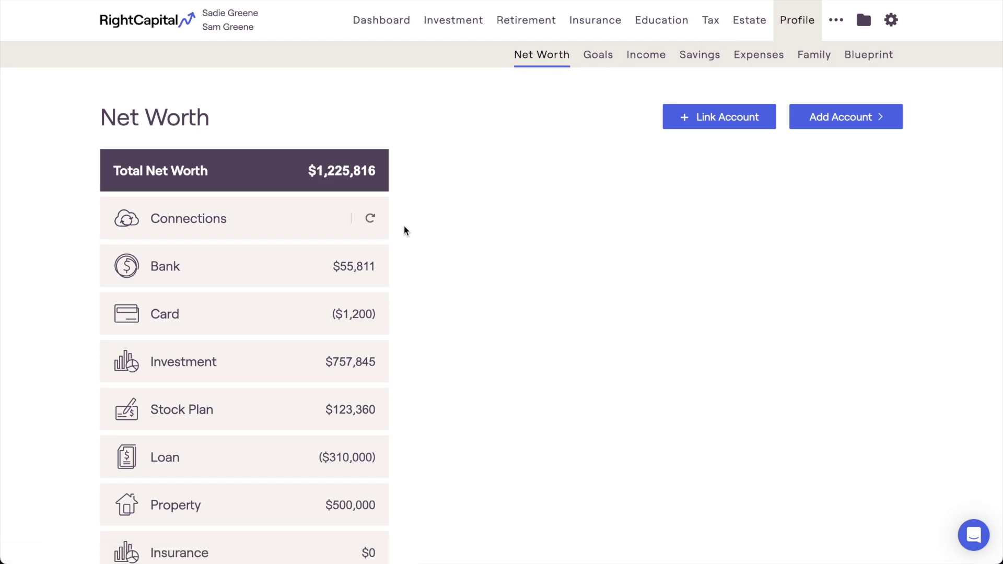
{"action": "left_click", "coordinate": [277, 353]}
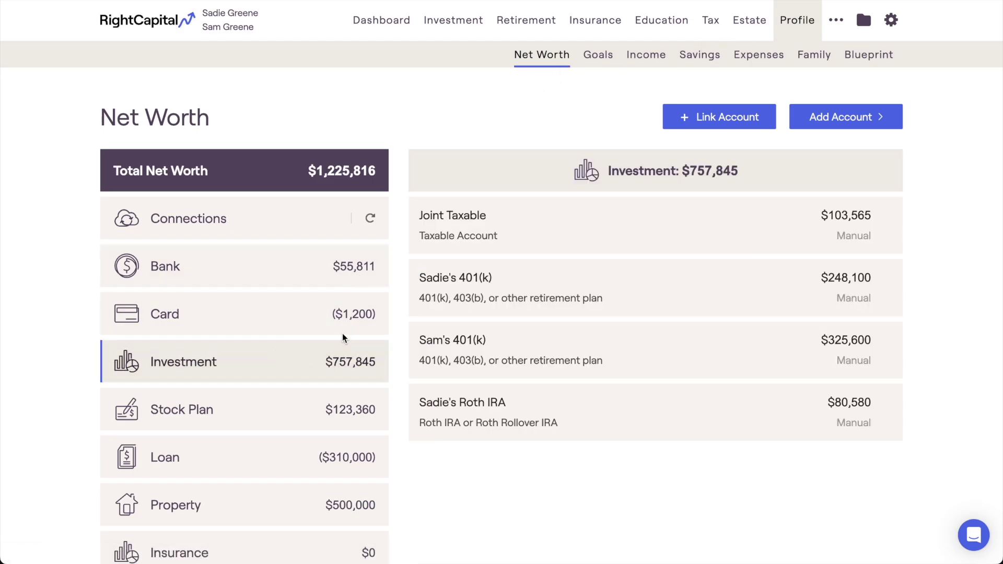
{"action": "left_click", "coordinate": [519, 251]}
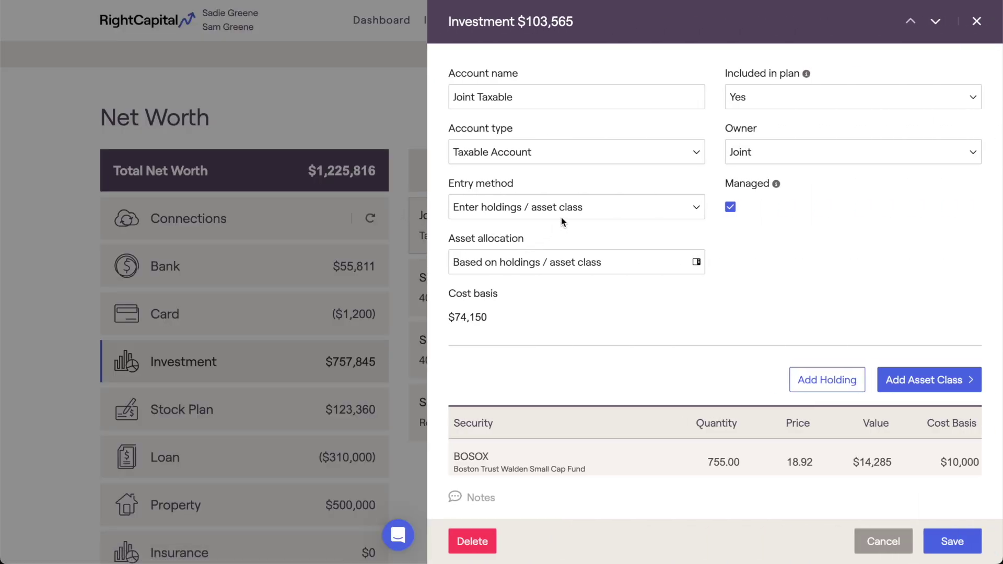
Step: Check the account's Entry method options, keeping Enter holdings / asset class, and review its list of securities before closing it
{"action": "left_click", "coordinate": [576, 206]}
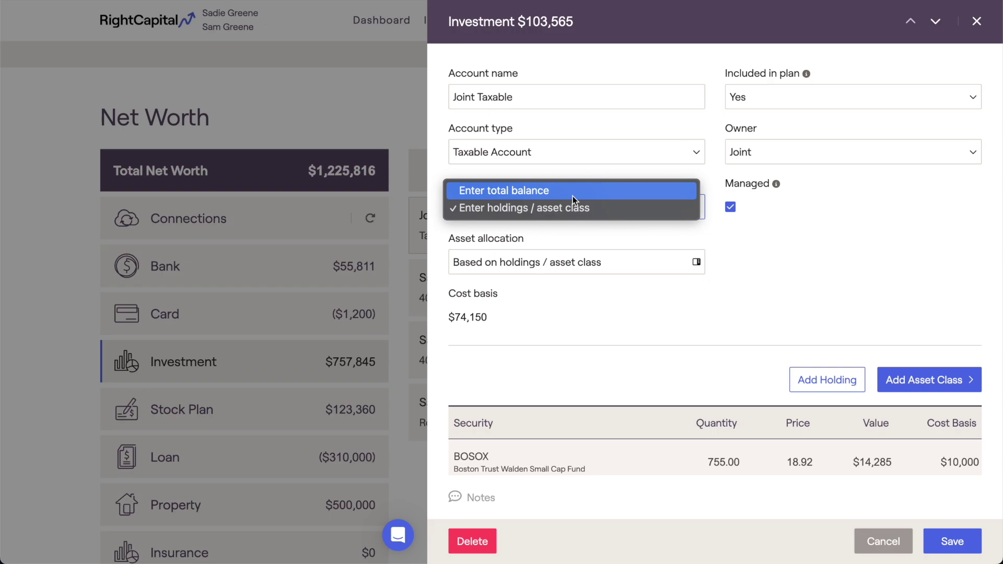
{"action": "left_click", "coordinate": [598, 209]}
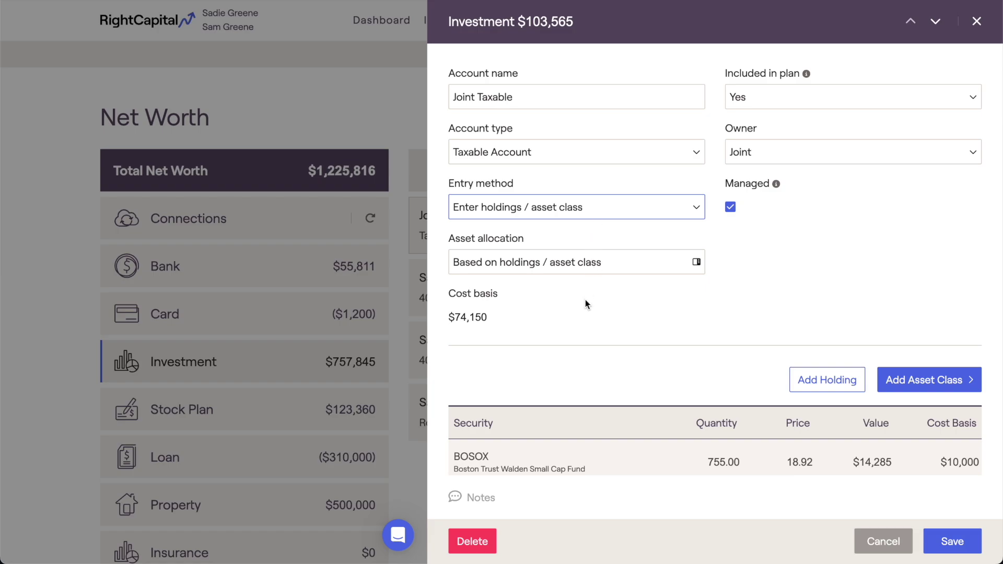
{"action": "scroll", "coordinate": [586, 304], "scroll_direction": "down", "scroll_amount": 2}
{"action": "scroll", "coordinate": [585, 304], "scroll_direction": "down", "scroll_amount": 4}
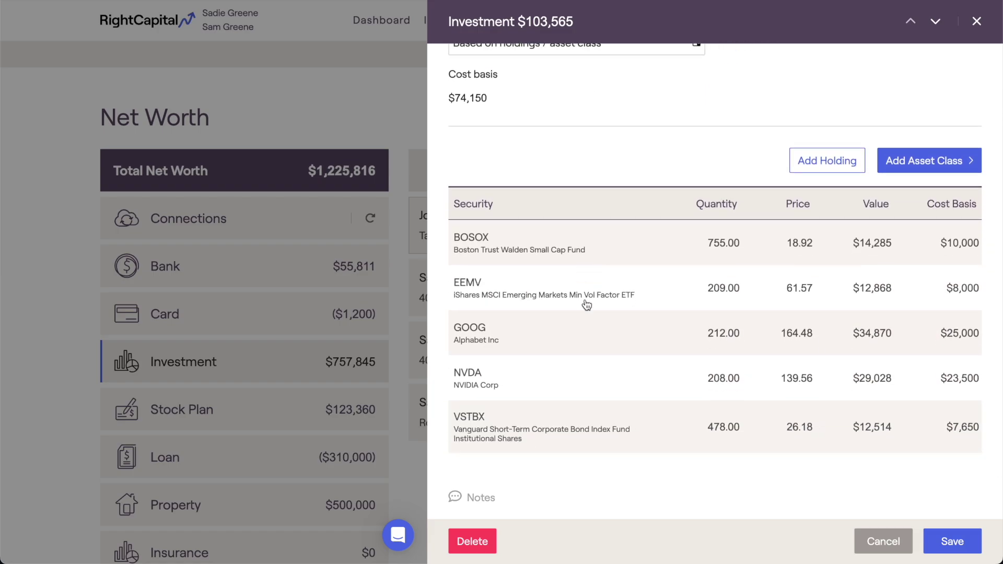
{"action": "key", "text": "Escape"}
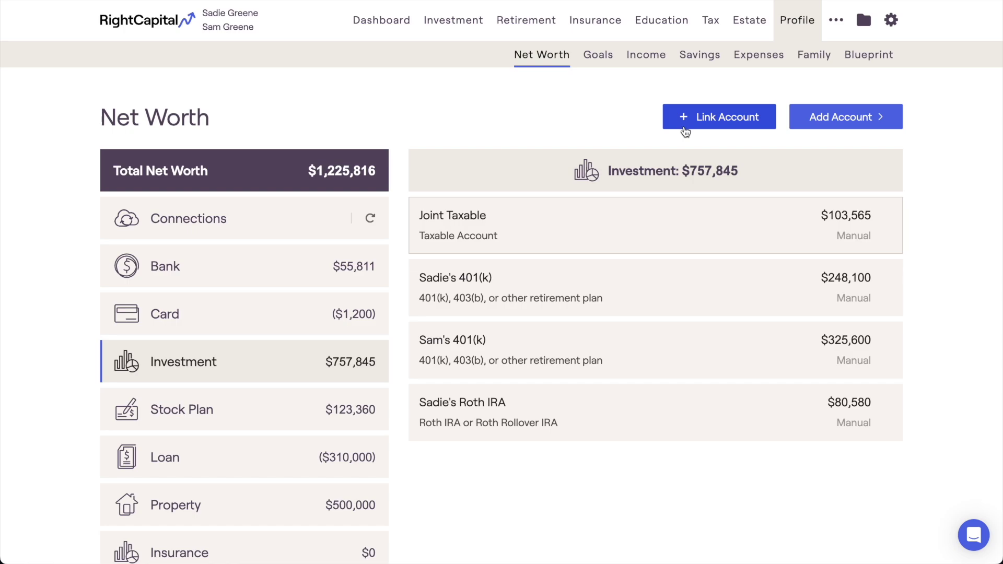
Step: Compare the portfolio with the market index by equity sector and by equity style in the investment section's Sector and Style page
{"action": "left_click", "coordinate": [464, 38]}
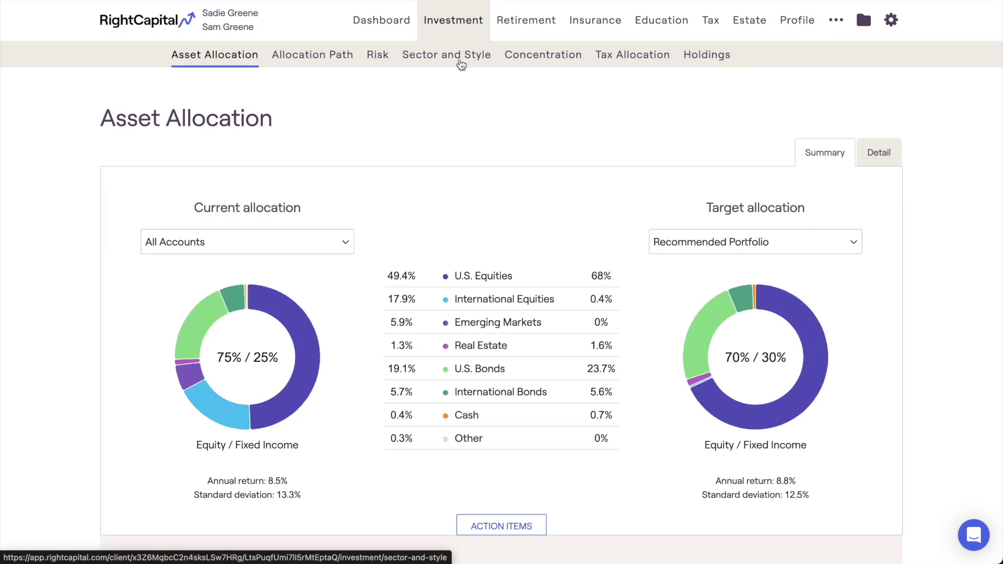
{"action": "left_click", "coordinate": [461, 64]}
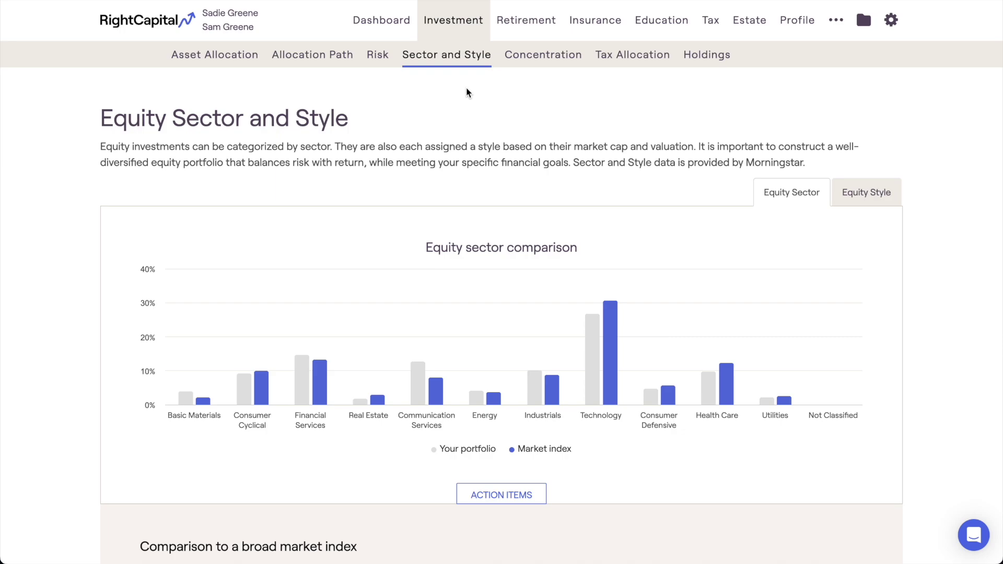
{"action": "scroll", "coordinate": [466, 93], "scroll_direction": "down", "scroll_amount": 2}
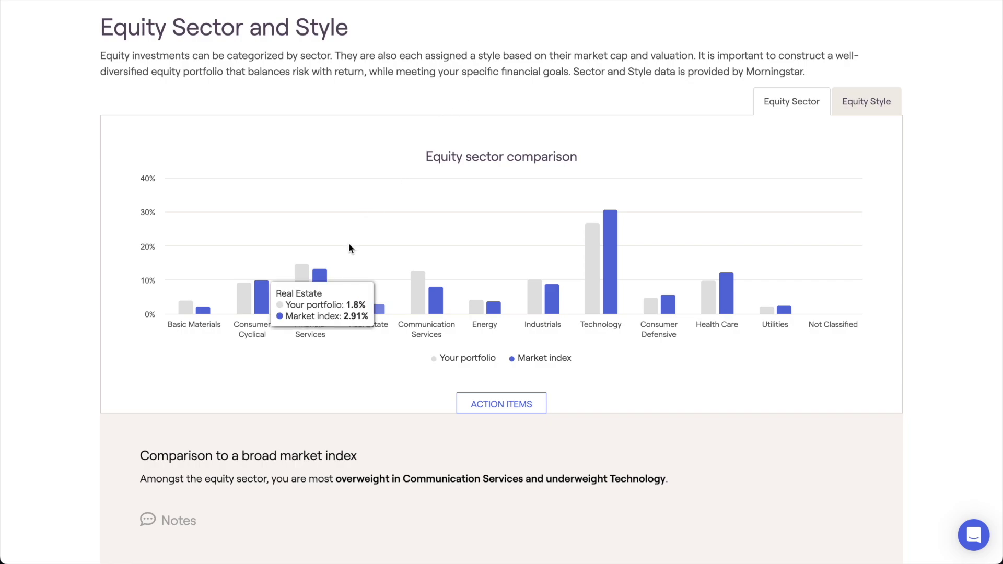
{"action": "mouse_move", "coordinate": [326, 277]}
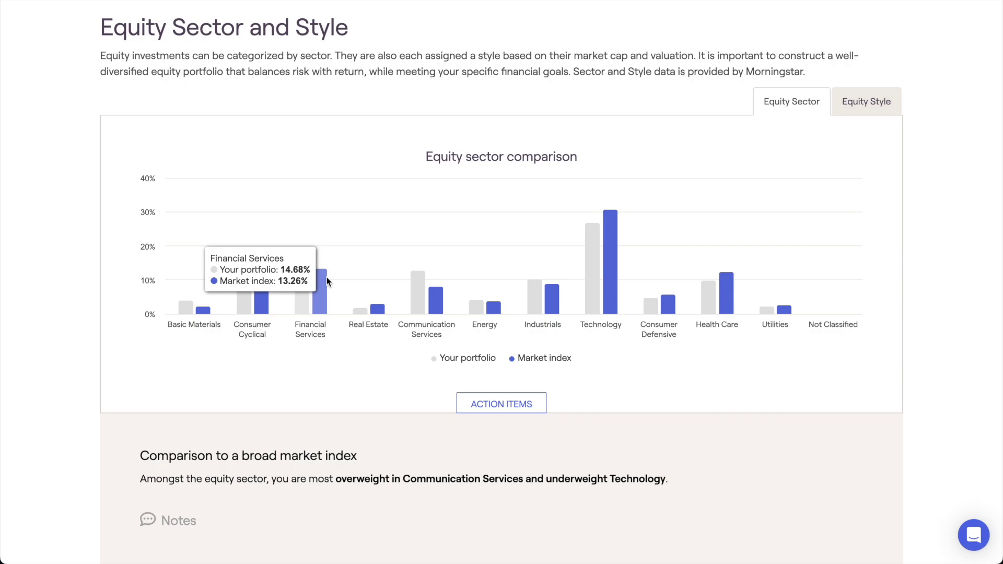
{"action": "mouse_move", "coordinate": [359, 309]}
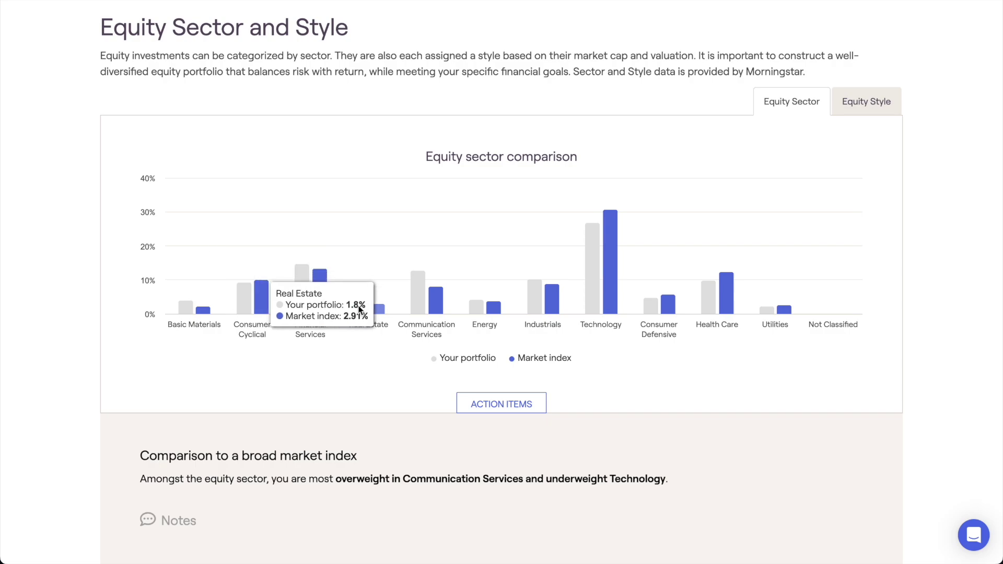
{"action": "mouse_move", "coordinate": [417, 291]}
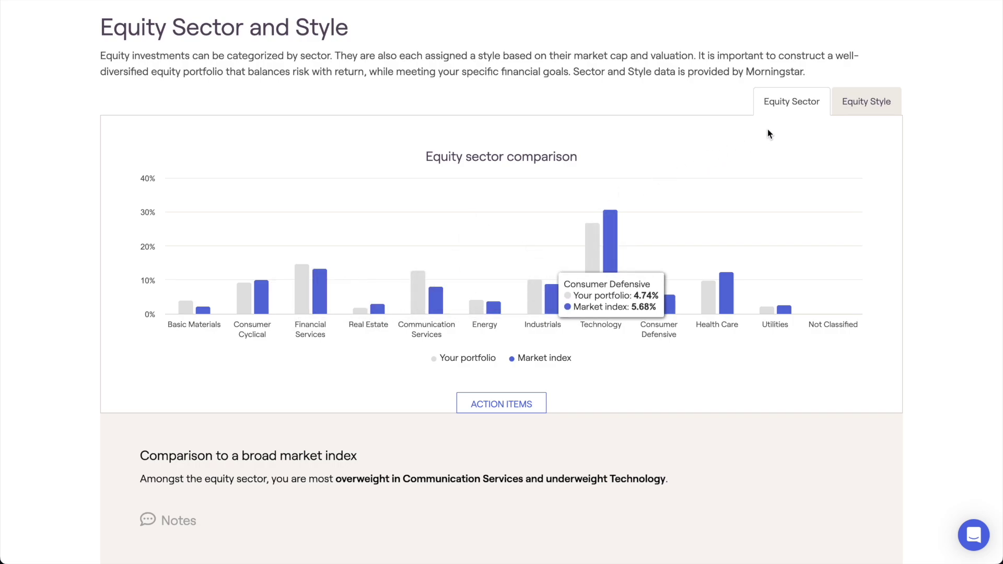
{"action": "left_click", "coordinate": [839, 101]}
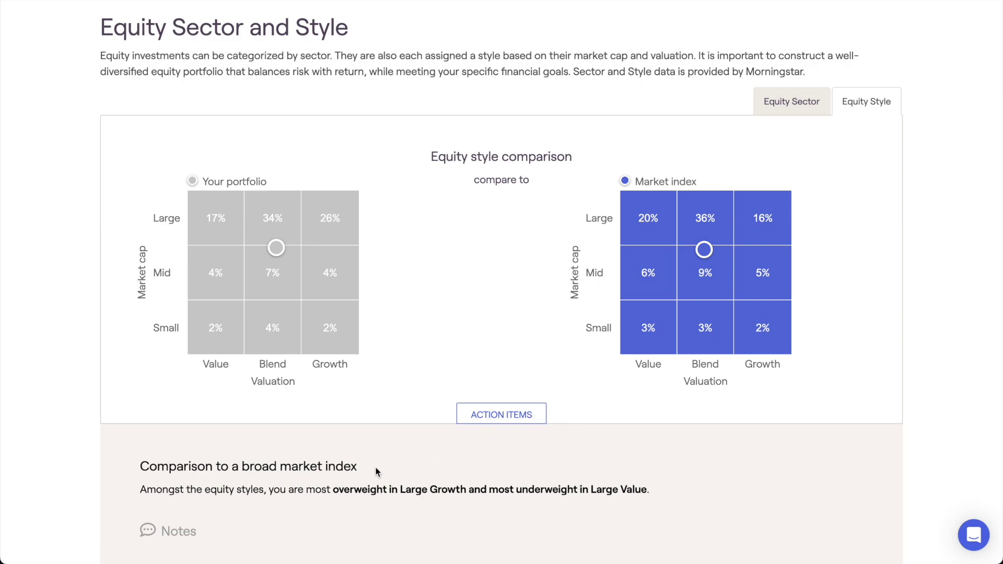
{"action": "scroll", "coordinate": [375, 471], "scroll_direction": "up", "scroll_amount": 2}
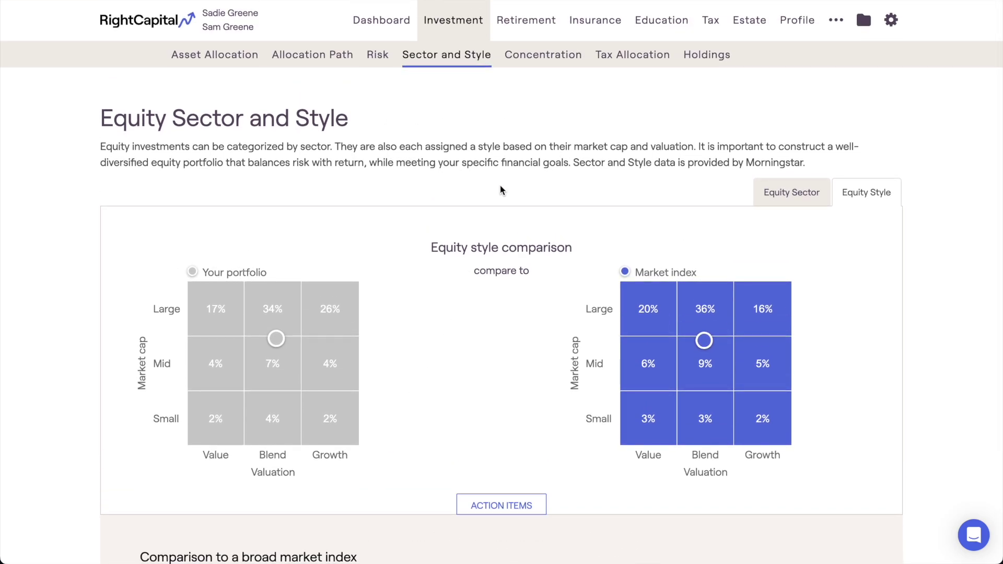
Step: Examine the Concentrated Position summary, its concentration threshold kept at 5% of total portfolio, and the advice for removing the position
{"action": "left_click", "coordinate": [547, 70]}
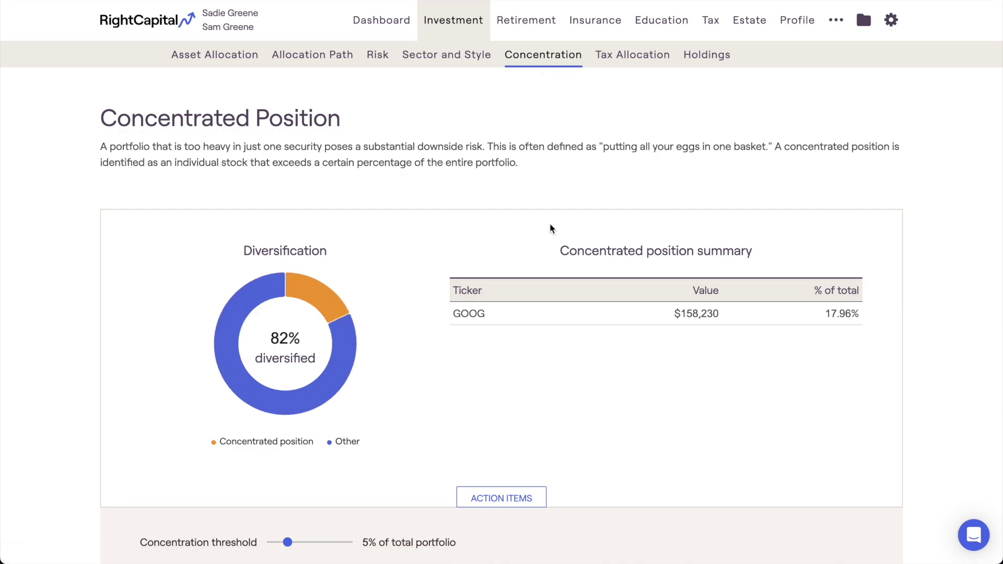
{"action": "scroll", "coordinate": [550, 228], "scroll_direction": "down", "scroll_amount": 2}
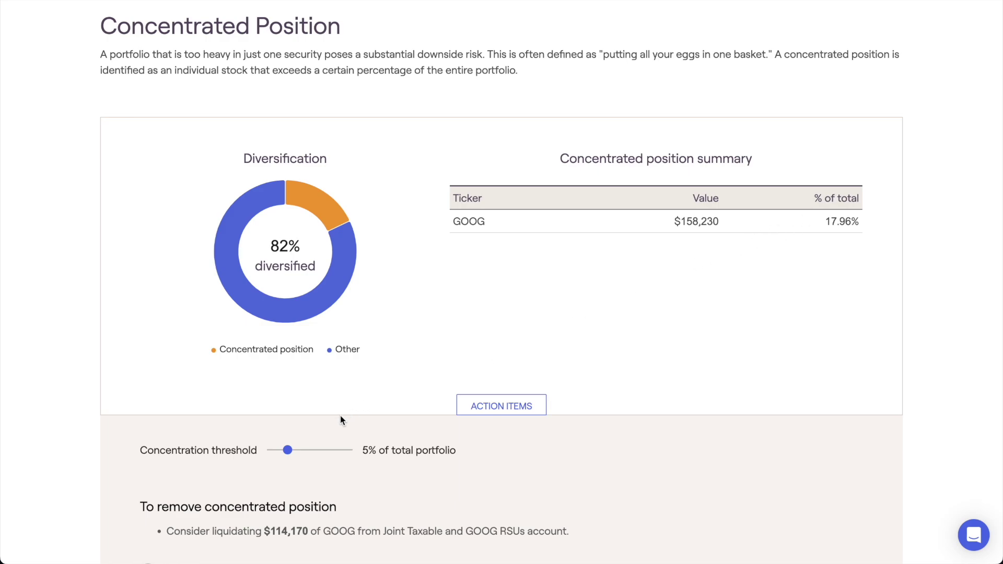
{"action": "mouse_move", "coordinate": [292, 450]}
{"action": "left_mouse_down"}
{"action": "mouse_move", "coordinate": [270, 454]}
{"action": "mouse_move", "coordinate": [357, 446]}
{"action": "mouse_move", "coordinate": [289, 451]}
{"action": "left_mouse_up"}
{"action": "scroll", "coordinate": [343, 481], "scroll_direction": "down", "scroll_amount": 1}
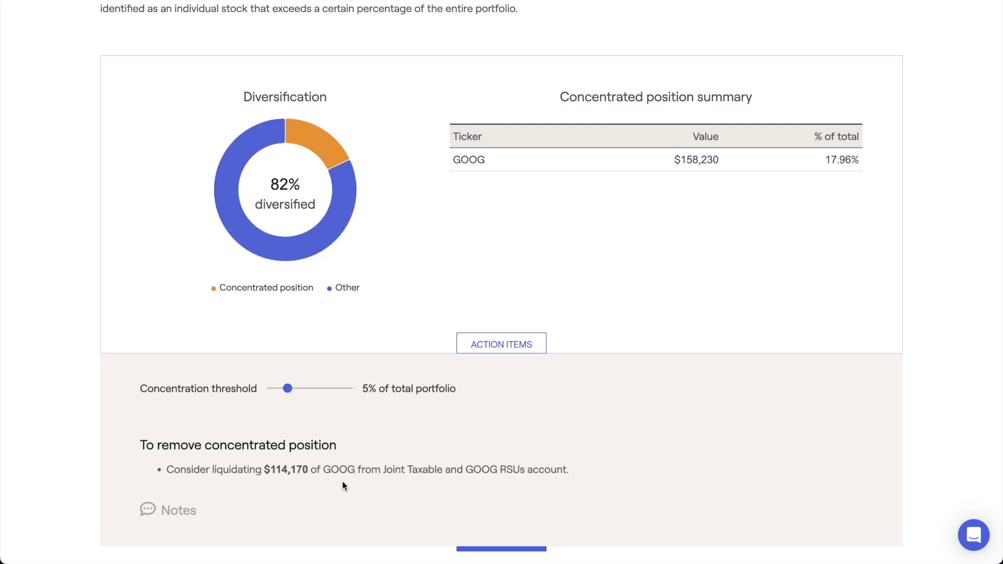
{"action": "scroll", "coordinate": [342, 481], "scroll_direction": "up", "scroll_amount": 3}
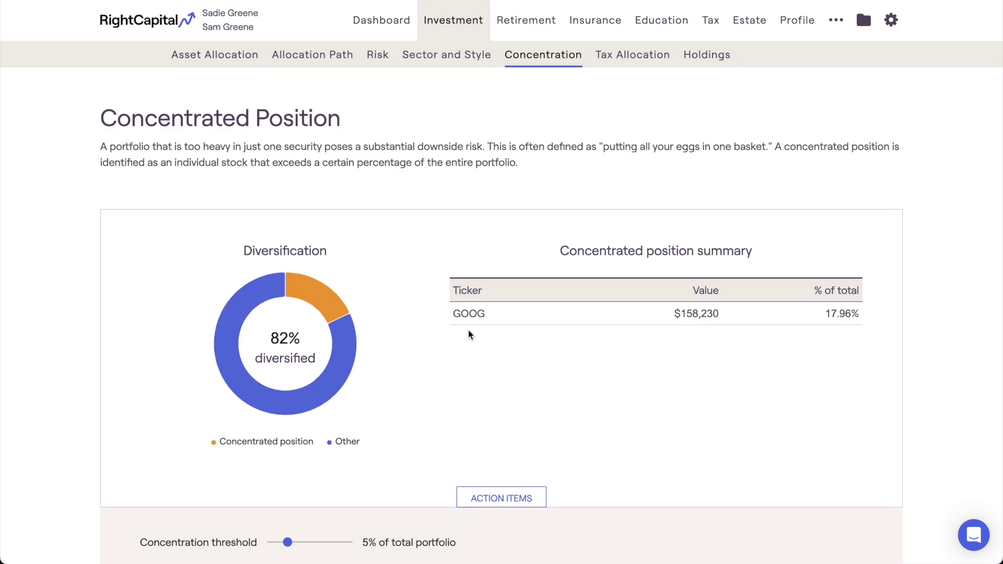
Step: View the Tax Allocation summary and break down the Tax deferred assets by account
{"action": "left_click", "coordinate": [651, 66]}
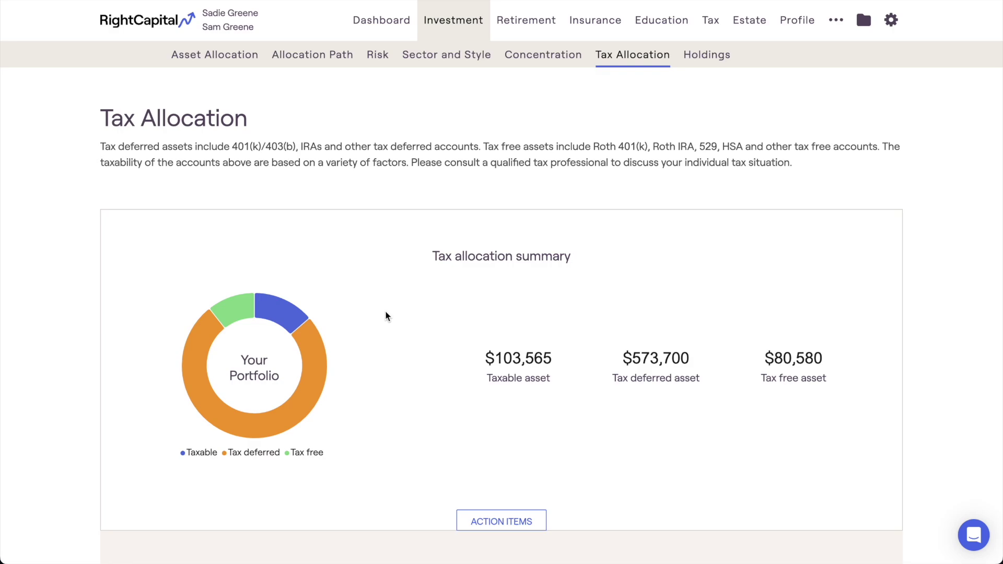
{"action": "mouse_move", "coordinate": [291, 315]}
{"action": "mouse_move", "coordinate": [311, 348]}
{"action": "left_click", "coordinate": [687, 367]}
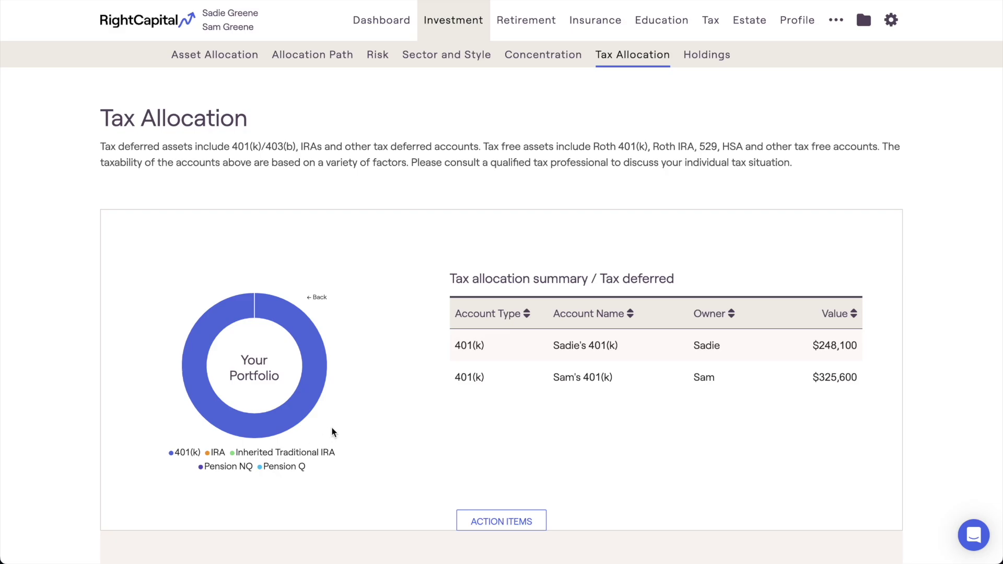
Step: Open the Holdings page and look through the owner, category and account filter options, keeping all of them set to All
{"action": "left_click", "coordinate": [699, 61]}
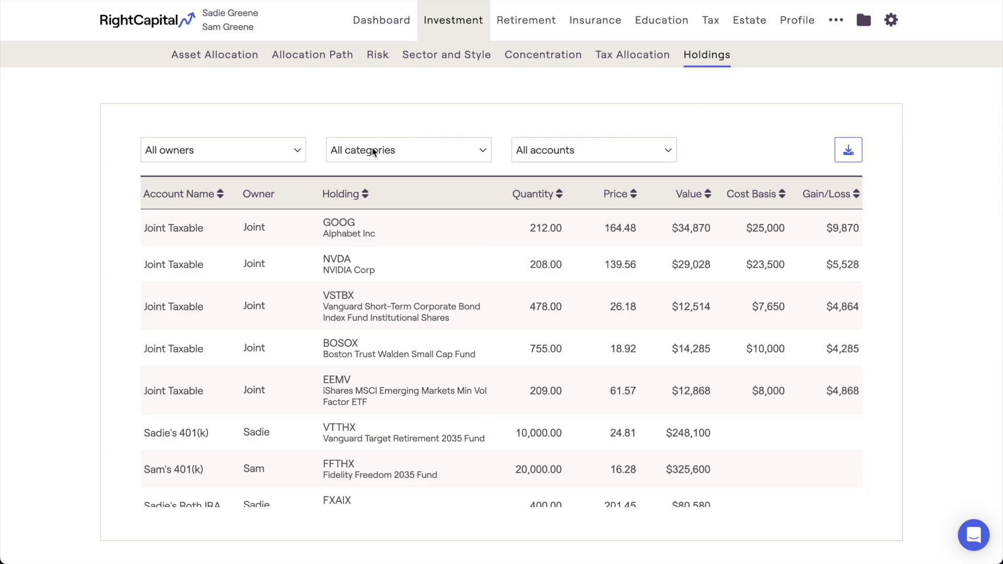
{"action": "left_click", "coordinate": [298, 150]}
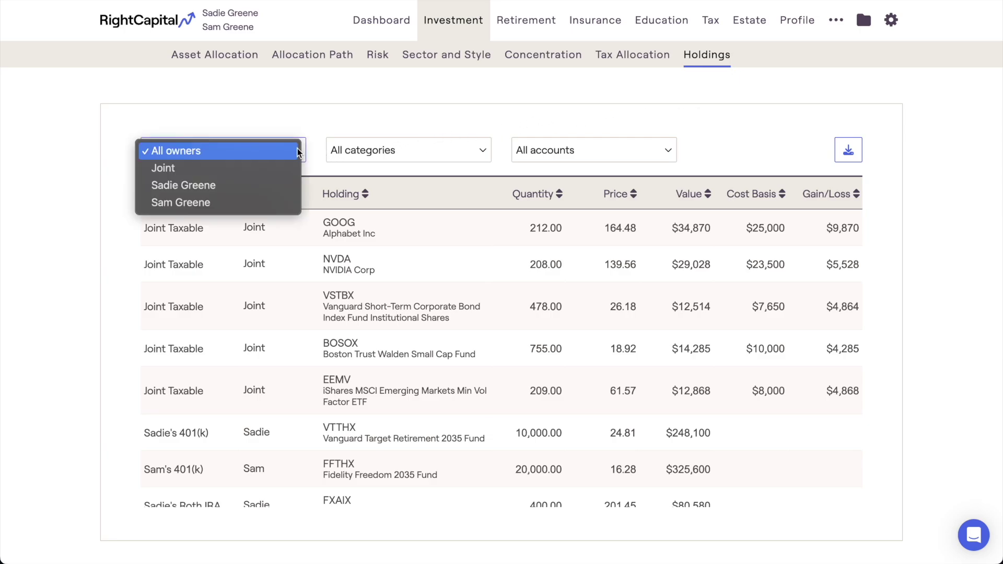
{"action": "left_click", "coordinate": [432, 147]}
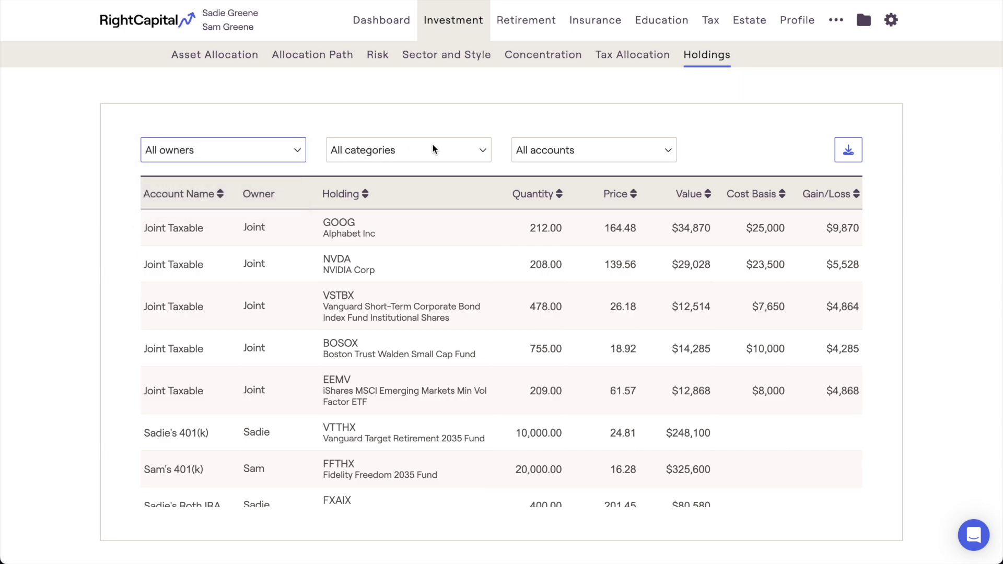
{"action": "left_click", "coordinate": [432, 147]}
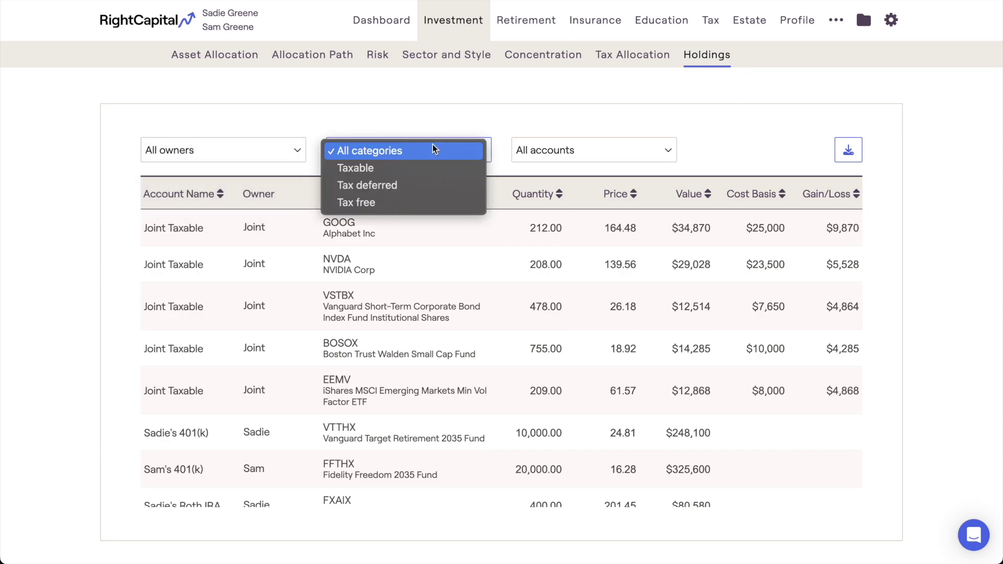
{"action": "left_click", "coordinate": [600, 144]}
{"action": "left_click", "coordinate": [602, 144]}
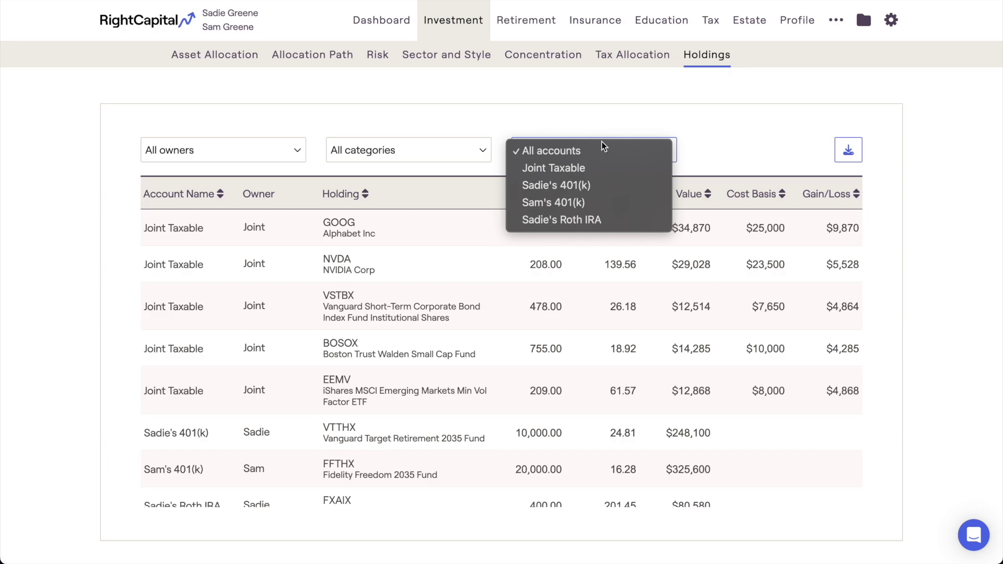
{"action": "left_click", "coordinate": [620, 127]}
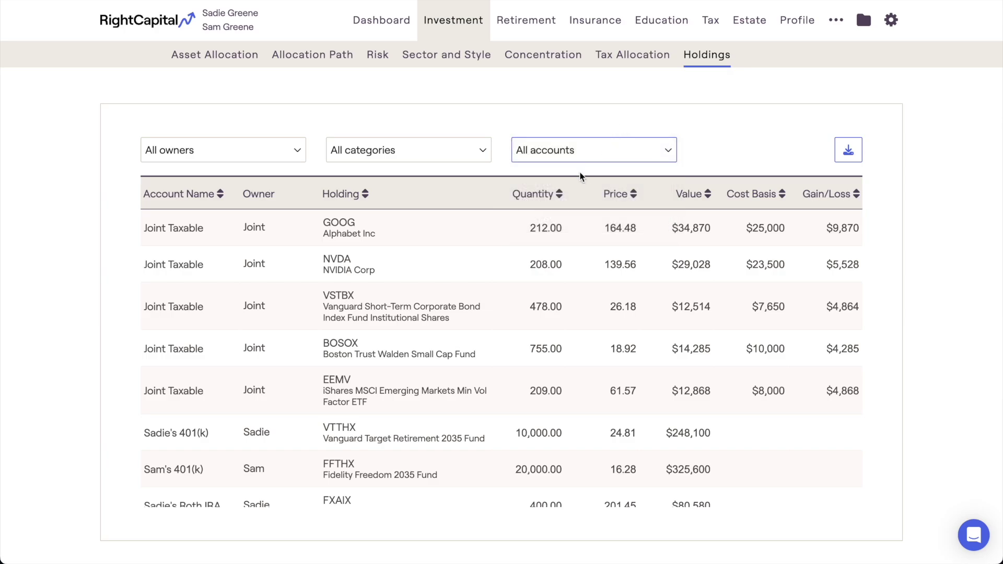
Step: Sort the holdings by Quantity in descending order, followed by Gain/Loss in descending order
{"action": "left_click", "coordinate": [559, 195]}
{"action": "left_click", "coordinate": [558, 195]}
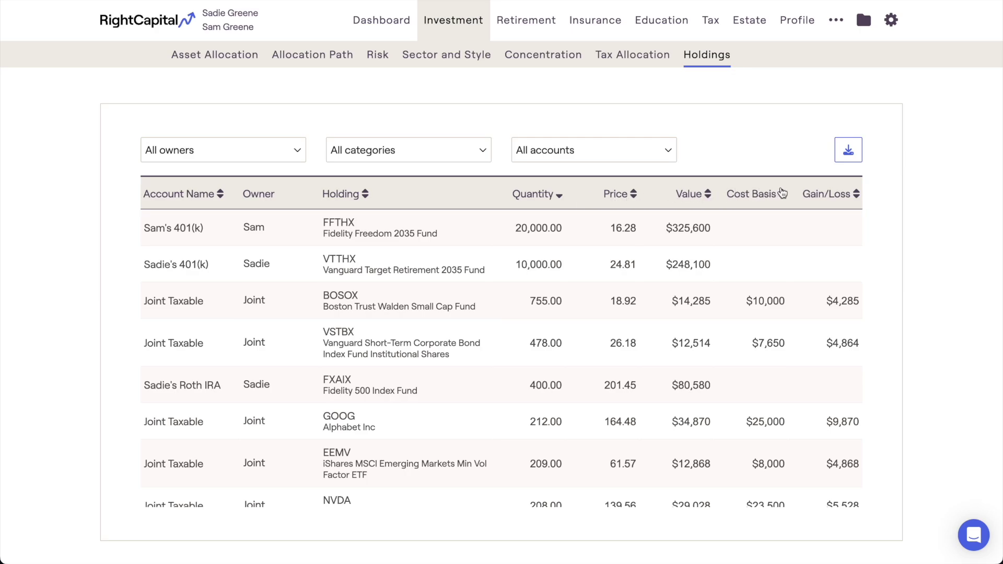
{"action": "left_click", "coordinate": [820, 195]}
{"action": "left_click", "coordinate": [820, 195]}
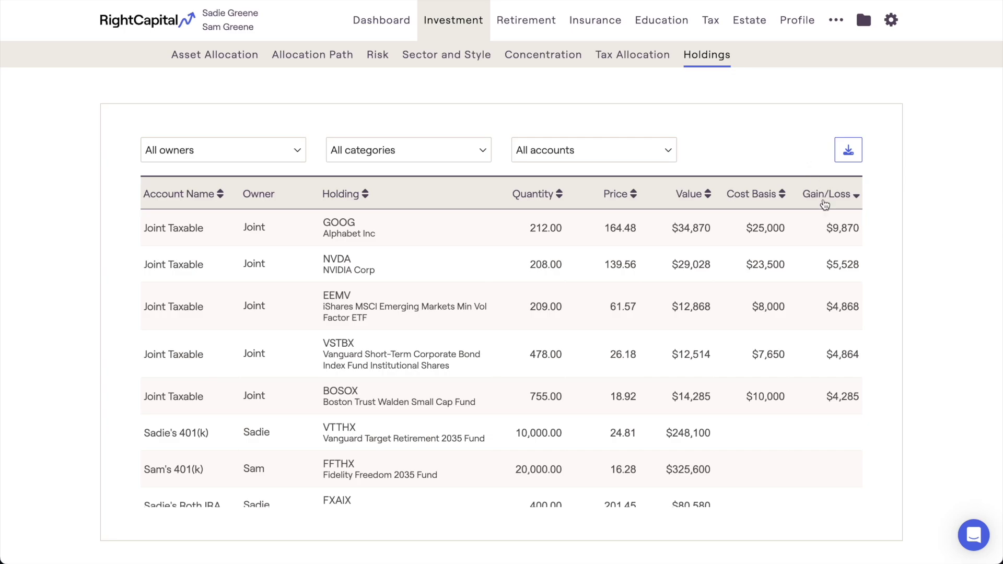
Step: Open the Help Center from the support messenger and bring up the messenger again on the Help Center home page
{"action": "left_click", "coordinate": [972, 534]}
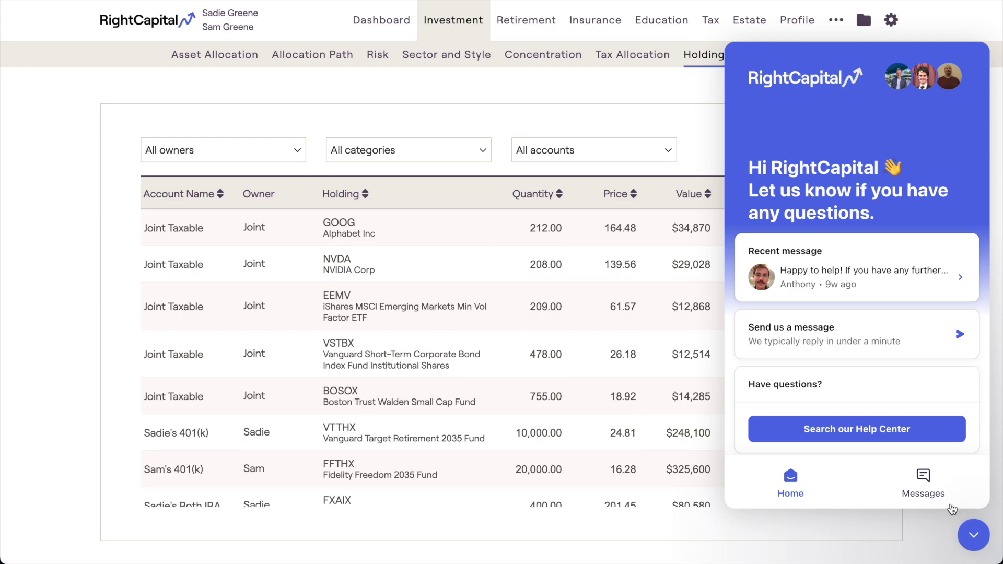
{"action": "left_click", "coordinate": [910, 431]}
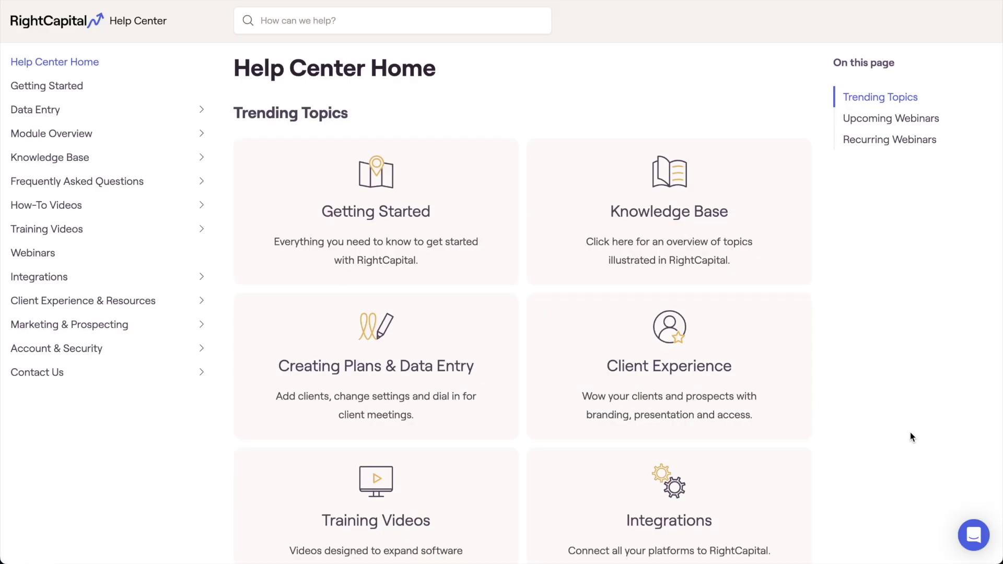
{"action": "left_click", "coordinate": [967, 538]}
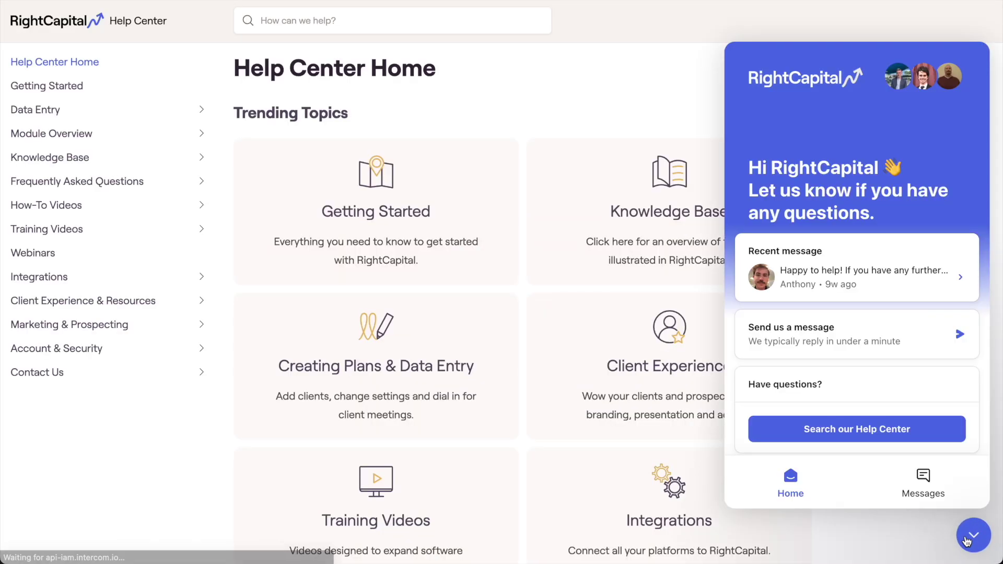